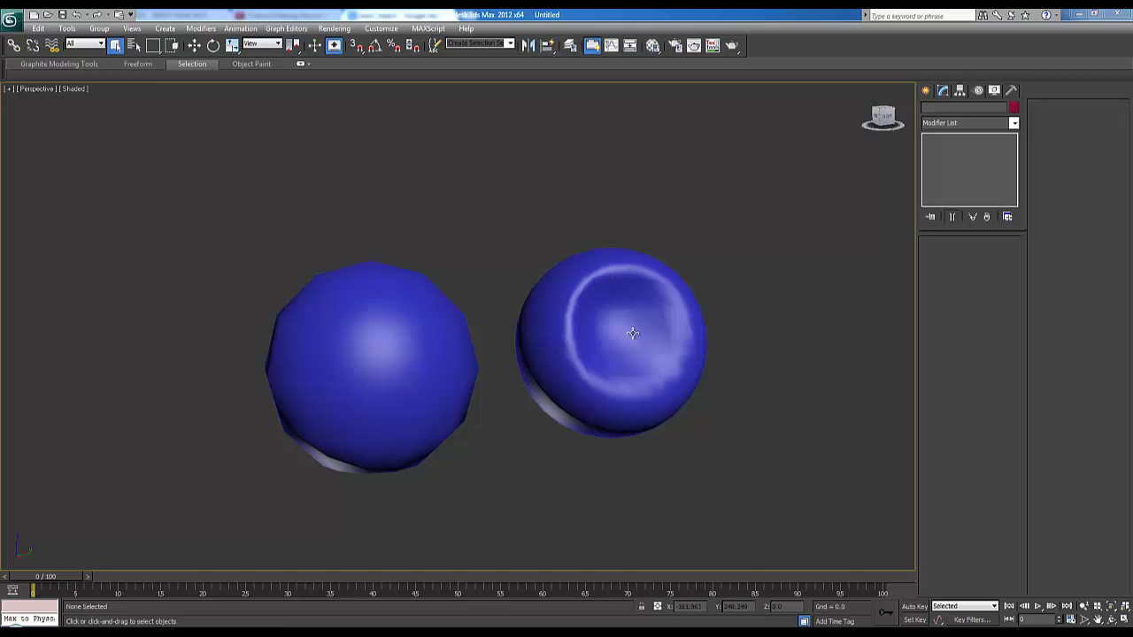
# Orbit and zoom-extents the view around both spheres, toggling edged faces on and off.
pyautogui.keyDown('alt'); pyautogui.moveTo(611, 344); pyautogui.dragTo(647, 364, button='middle'); pyautogui.keyUp('alt')
pyautogui.hotkey('shift', 'z')
pyautogui.press('F4')
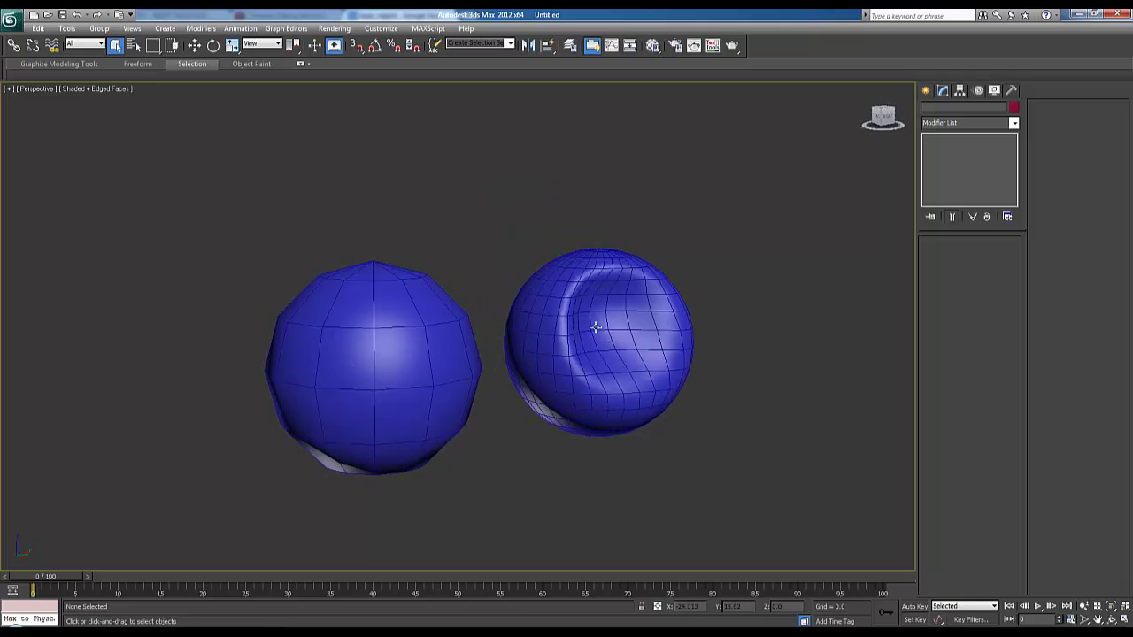
pyautogui.press('F4')
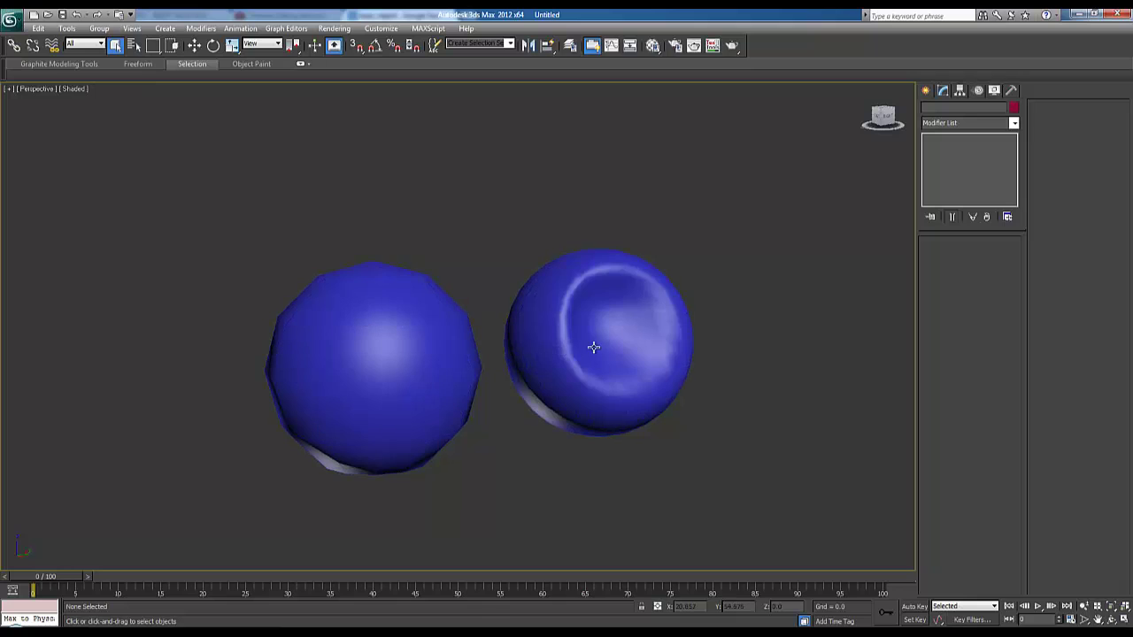
# Check the left sphere's UV layout, then Collapse All its Unwrap UVW stack into editable poly.
pyautogui.click(434, 341)
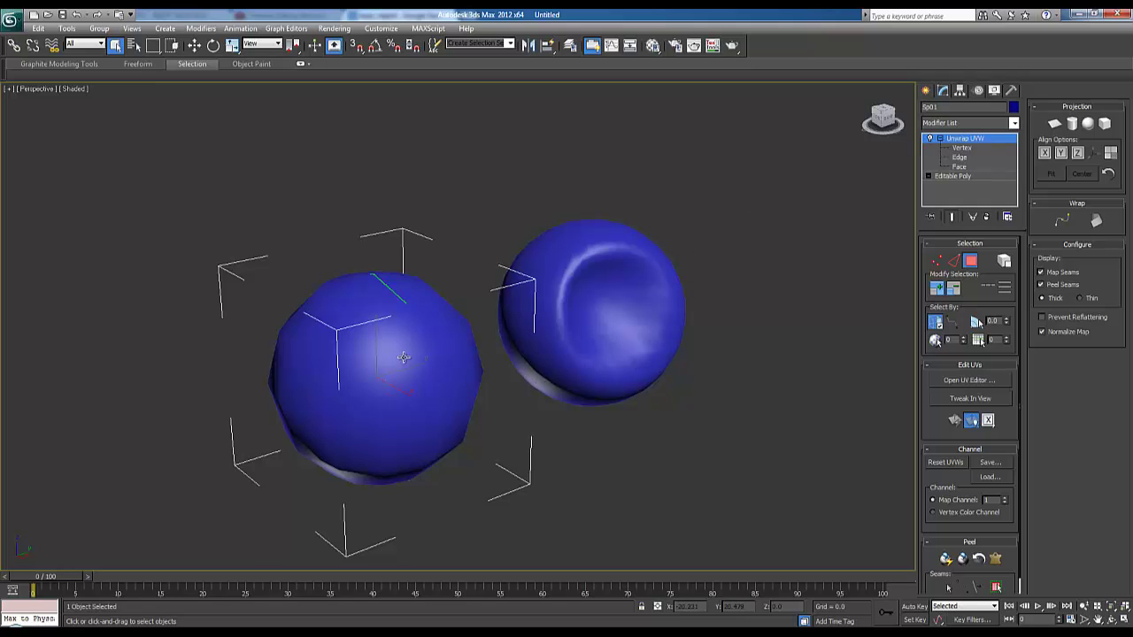
pyautogui.click(956, 381)
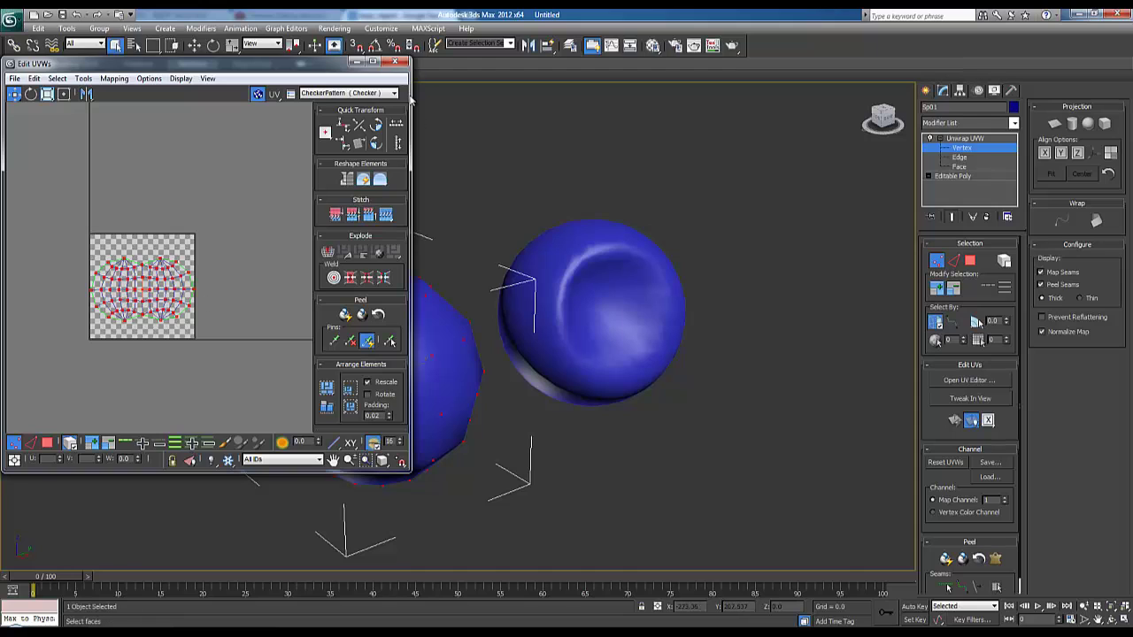
pyautogui.click(395, 61)
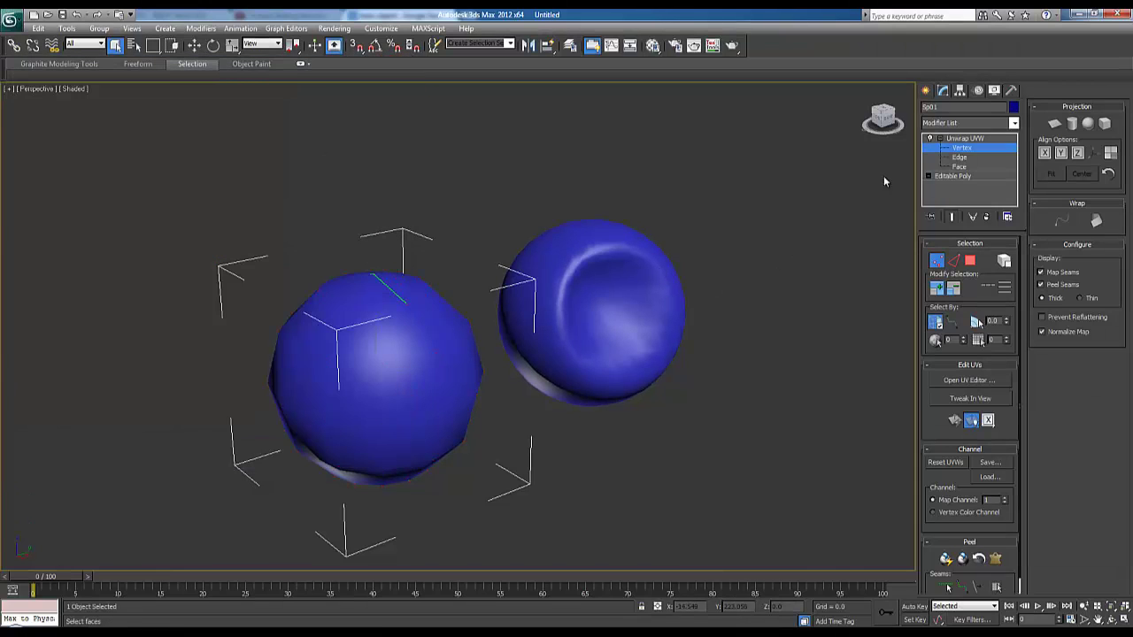
pyautogui.click(964, 139)
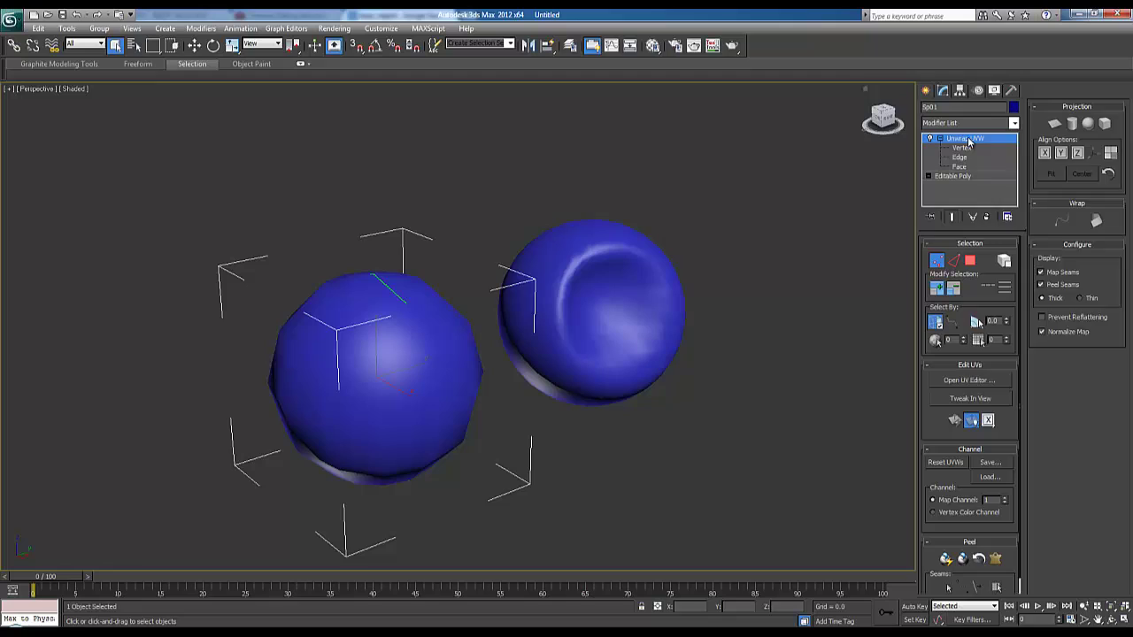
pyautogui.rightClick(967, 139)
pyautogui.click(999, 257)
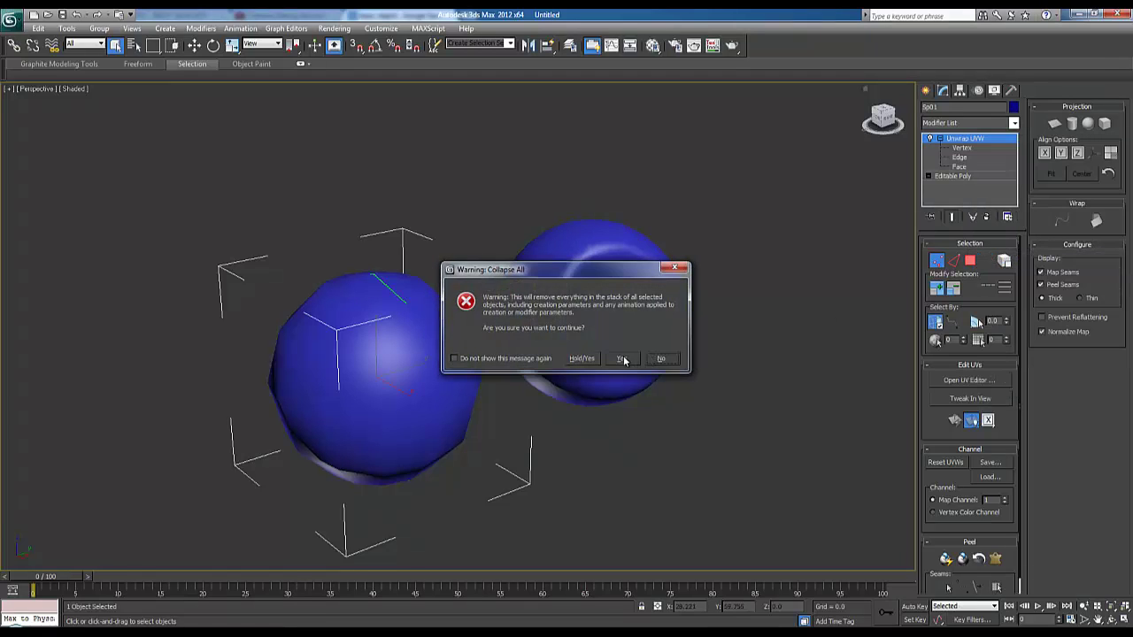
pyautogui.click(625, 359)
pyautogui.click(730, 302)
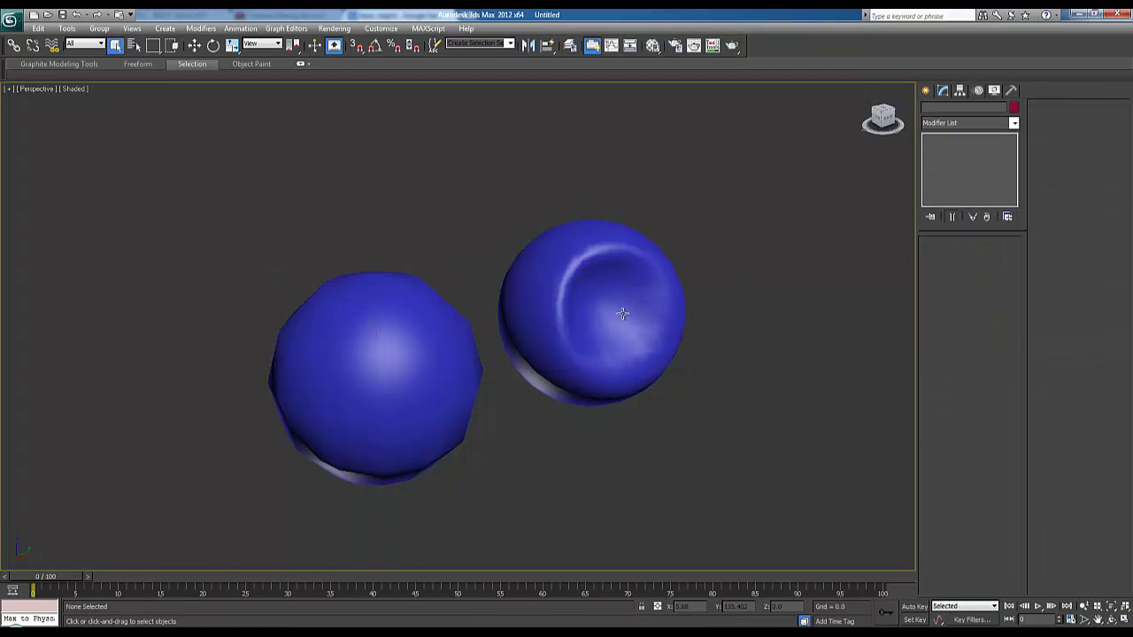
# Rename the dented right sphere 'High' and the plain left sphere 'Low'.
pyautogui.click(585, 262)
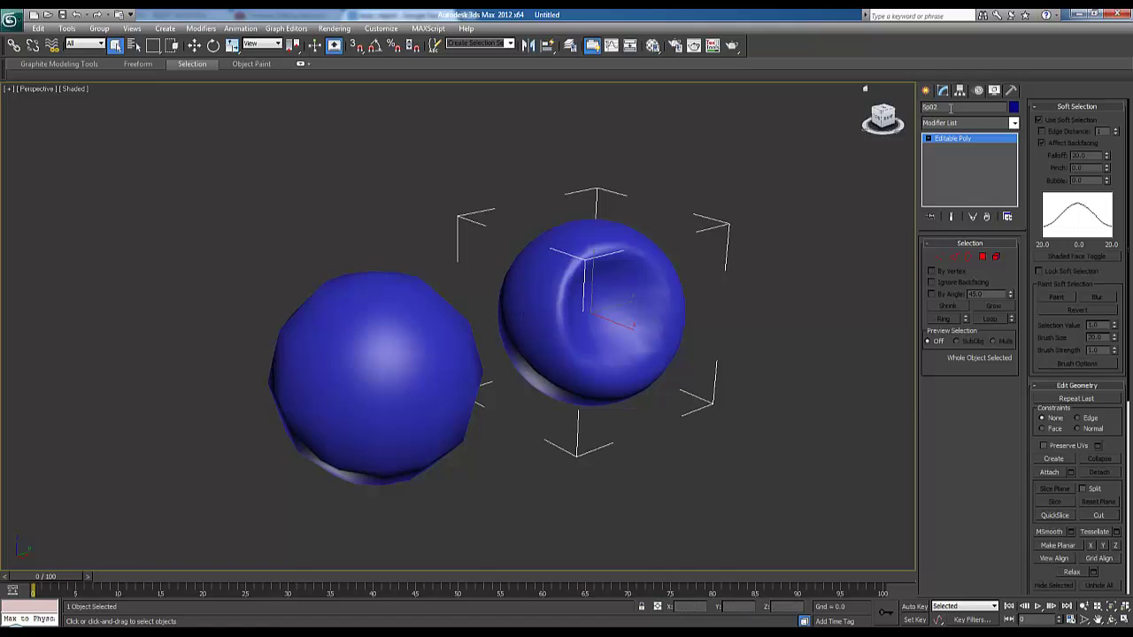
pyautogui.click(950, 107)
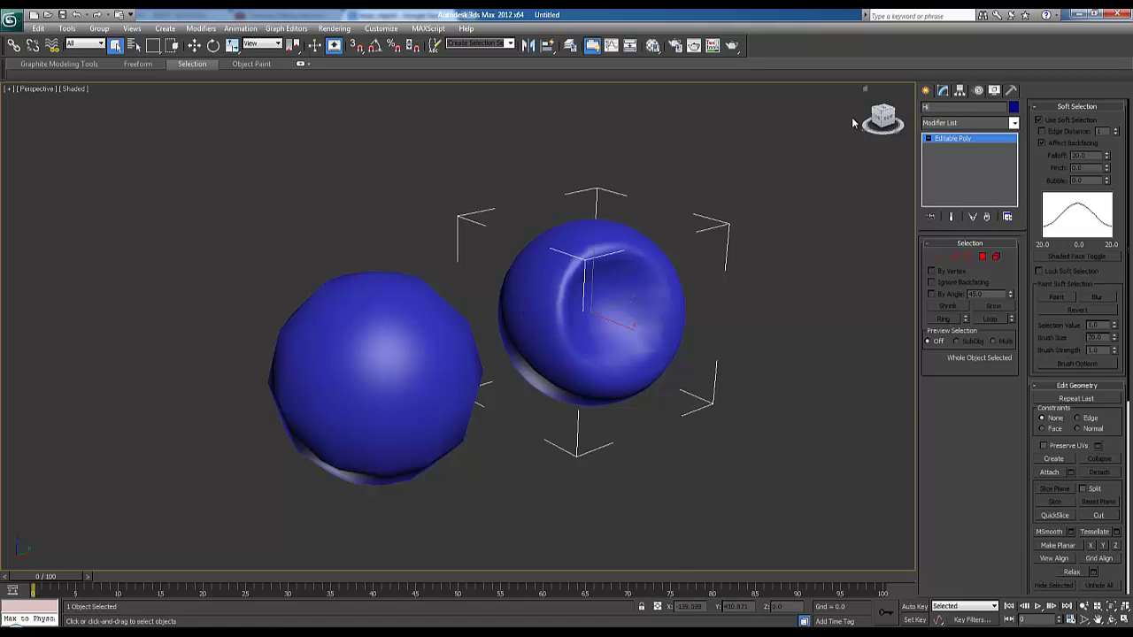
pyautogui.click(424, 355)
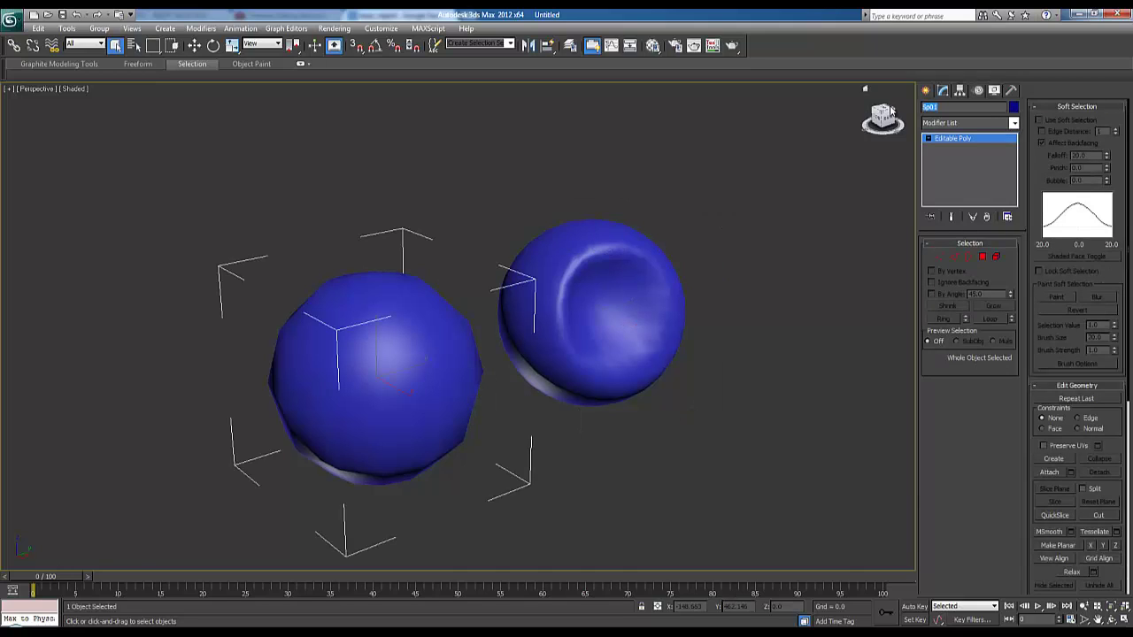
pyautogui.click(718, 275)
# Quick Align the High sphere onto the Low sphere's position.
pyautogui.click(590, 274)
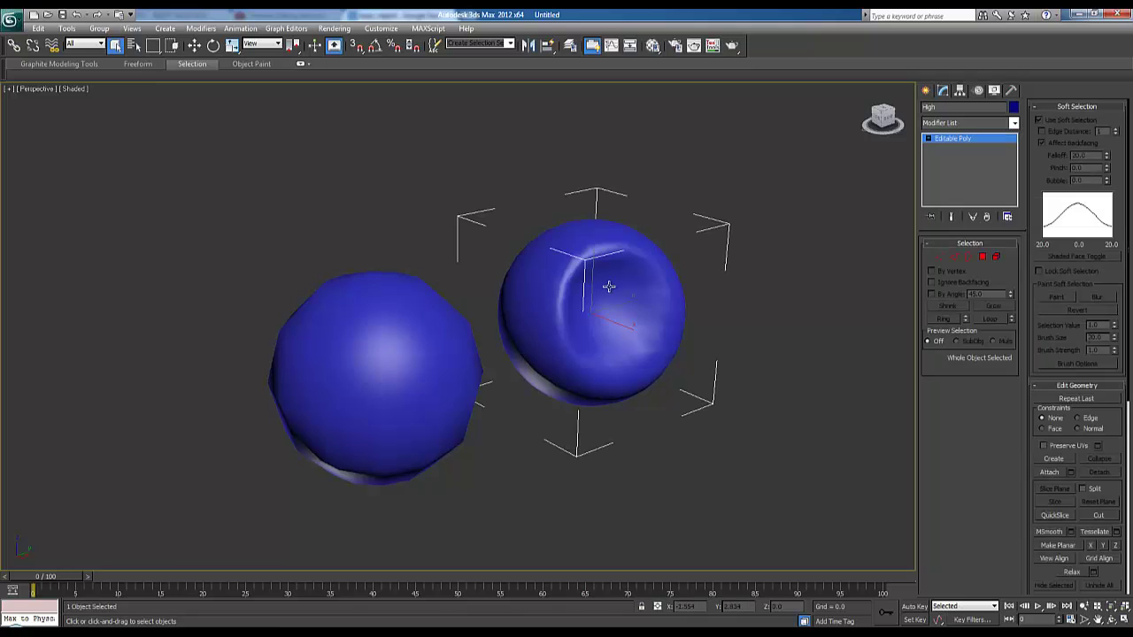
pyautogui.rightClick(532, 285)
pyautogui.click(547, 286)
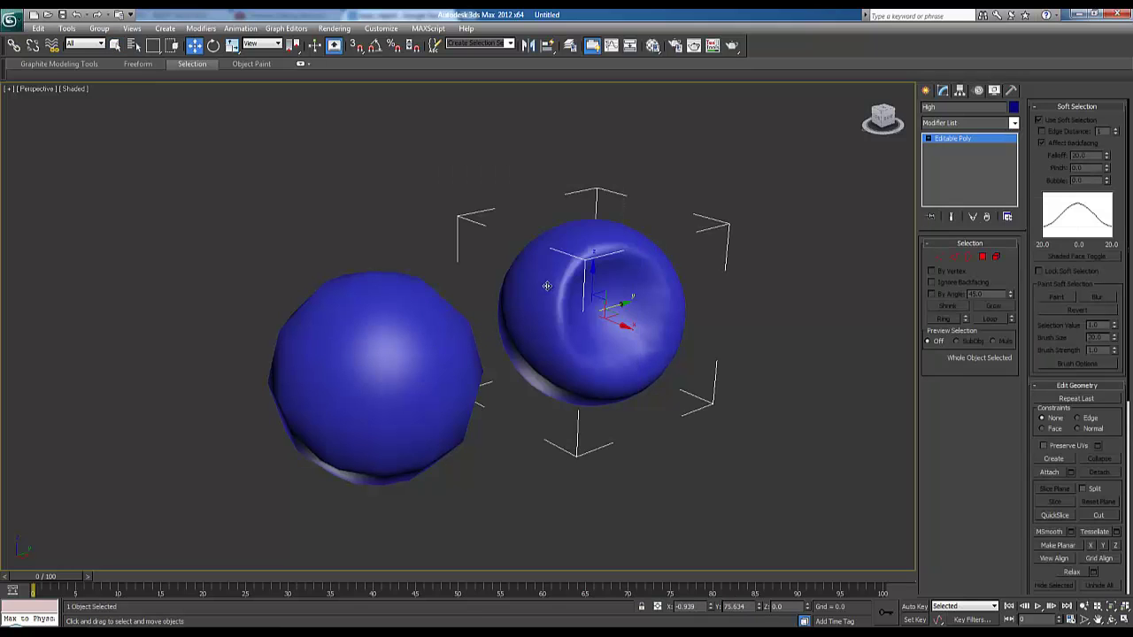
pyautogui.click(549, 46)
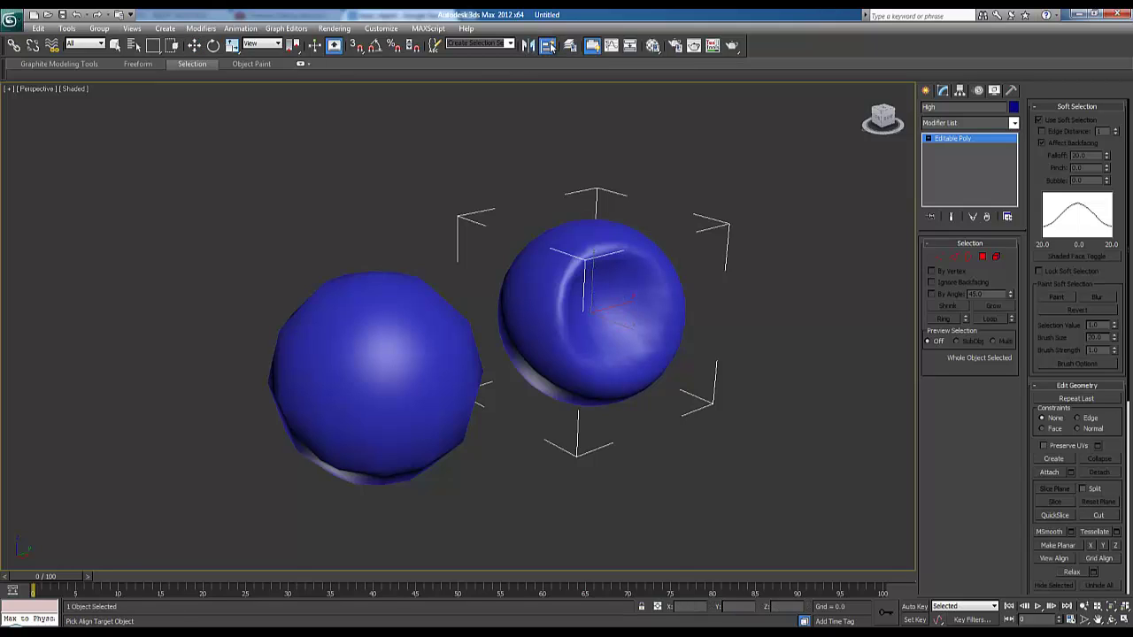
pyautogui.click(399, 366)
# Clear the selection, orbit slightly, and select the Low sphere.
pyautogui.rightClick(526, 310)
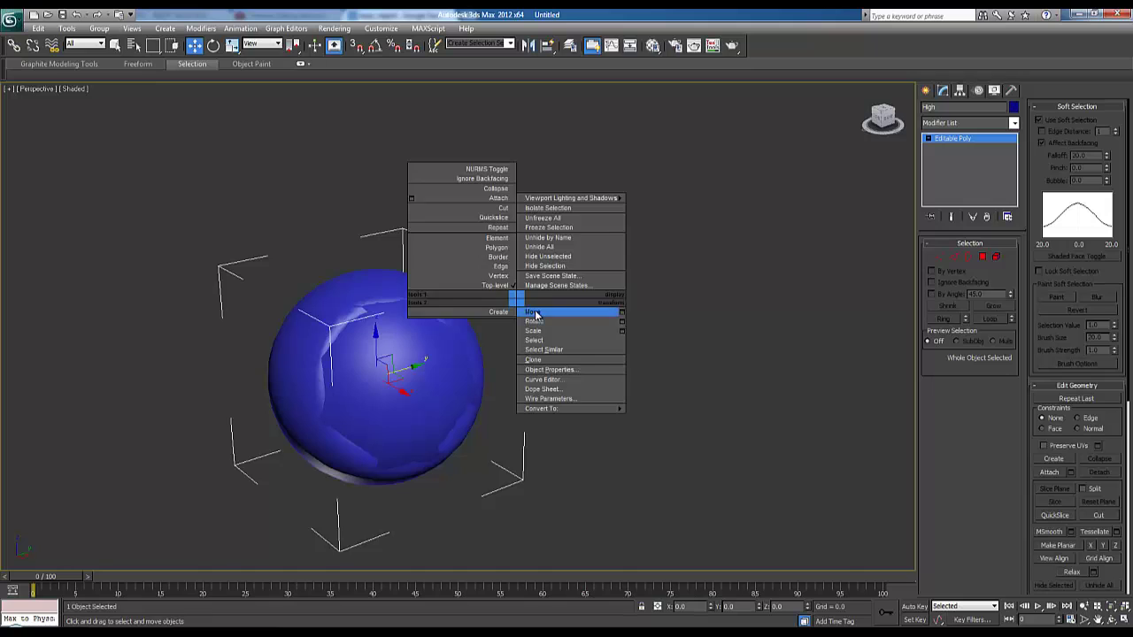
pyautogui.click(531, 320)
pyautogui.click(525, 324)
pyautogui.keyDown('alt'); pyautogui.moveTo(461, 324); pyautogui.dragTo(523, 333, button='middle'); pyautogui.keyUp('alt')
pyautogui.click(520, 341)
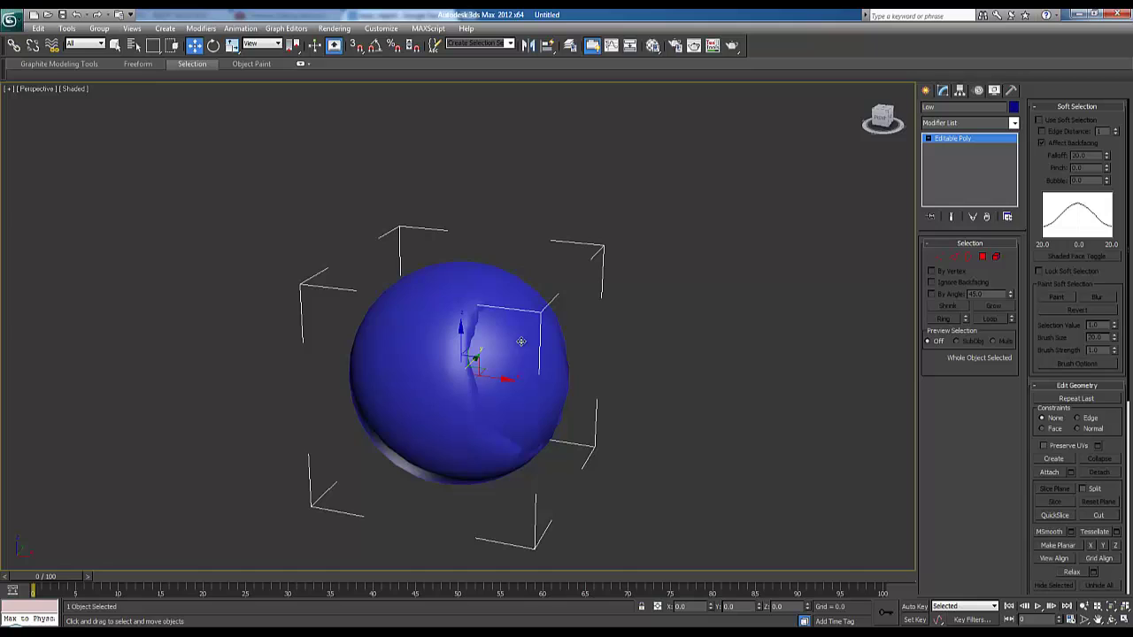
# Open Render To Texture for Low, enable projection mapping, and add High as its target.
pyautogui.click(349, 30)
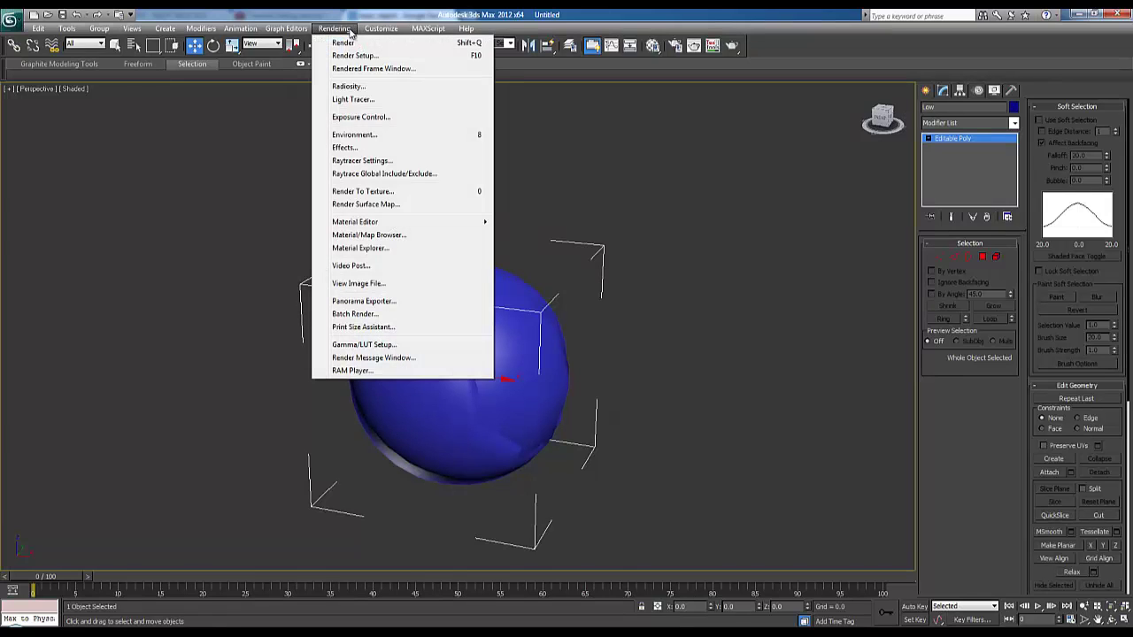
pyautogui.click(365, 192)
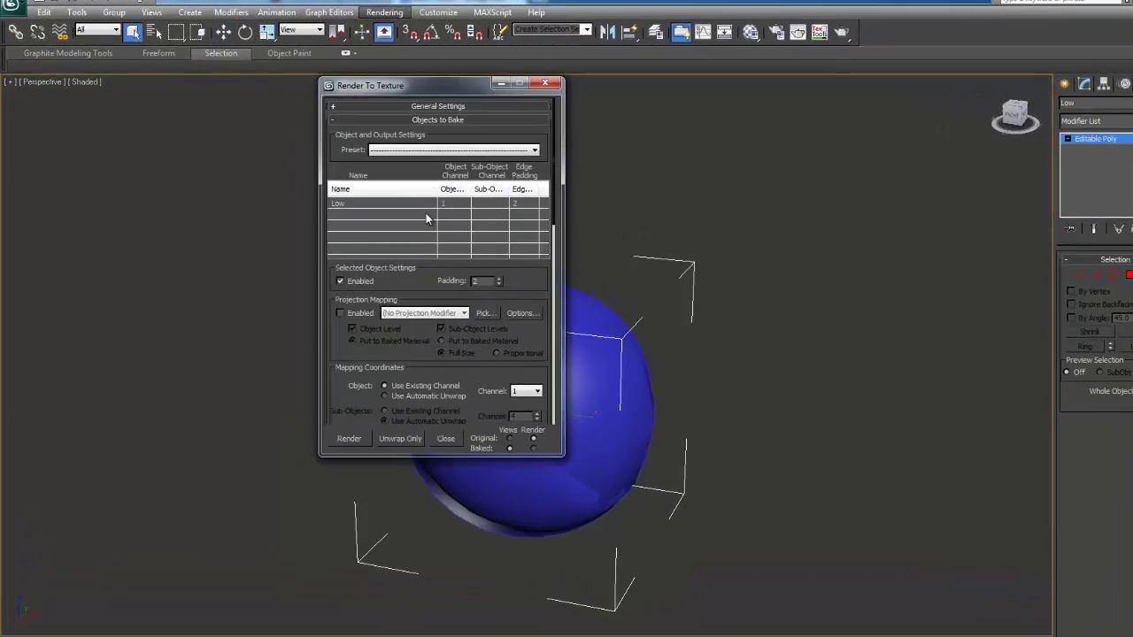
pyautogui.moveTo(492, 75); pyautogui.dragTo(268, 82)
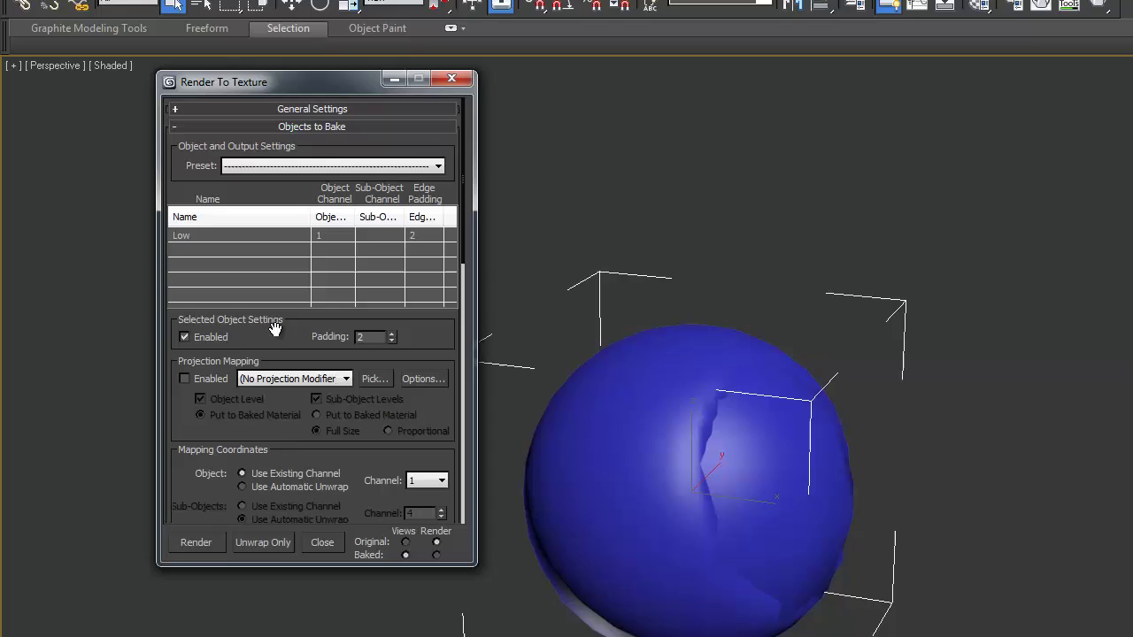
pyautogui.click(258, 380)
pyautogui.click(213, 379)
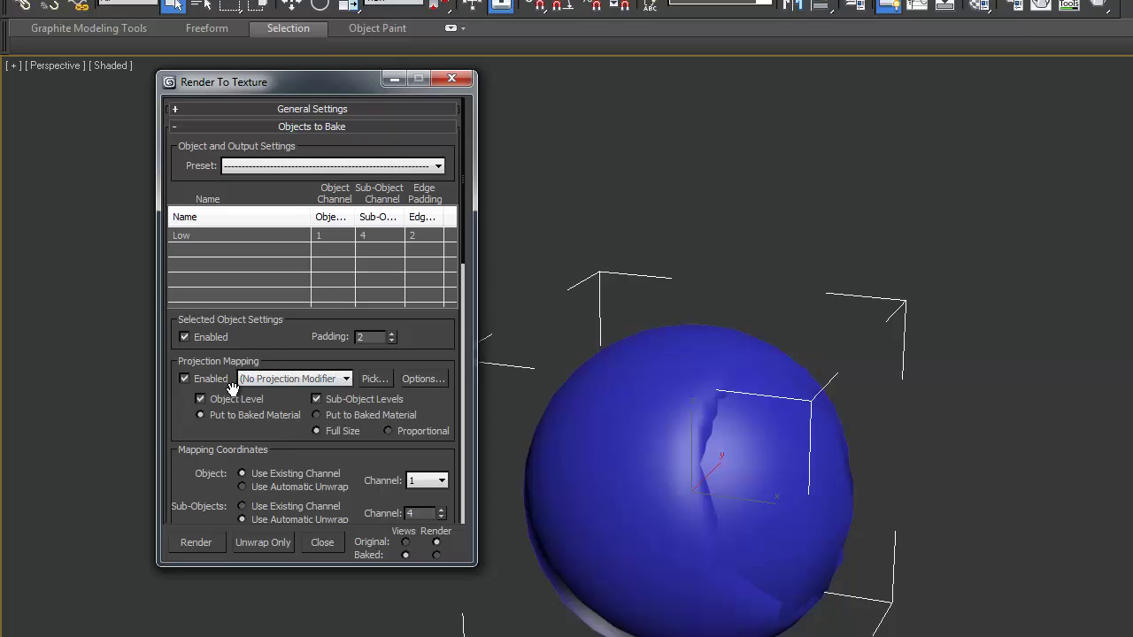
pyautogui.click(370, 380)
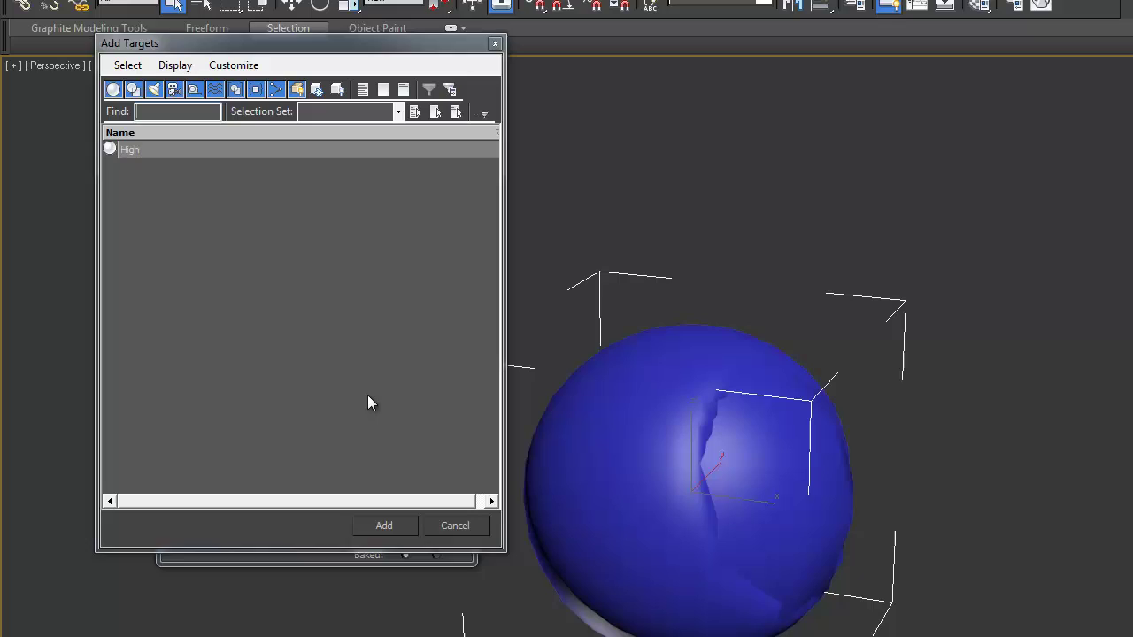
pyautogui.click(129, 151)
pyautogui.click(385, 527)
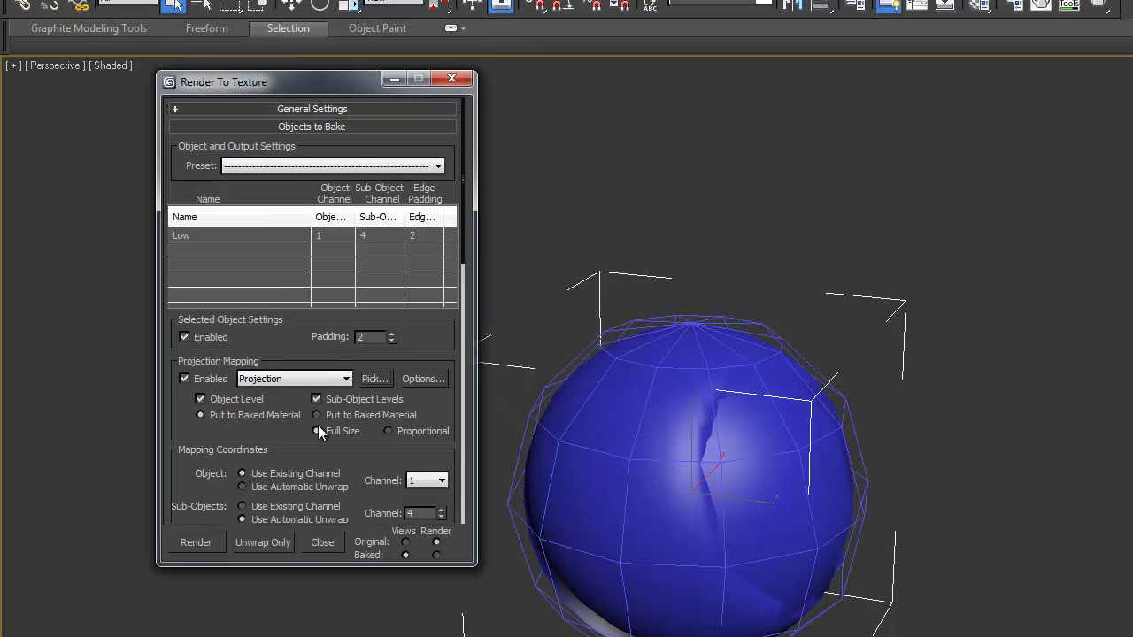
# From the projection options, enable global supersampling with Max 2.5 Star and close the render settings.
pyautogui.click(421, 380)
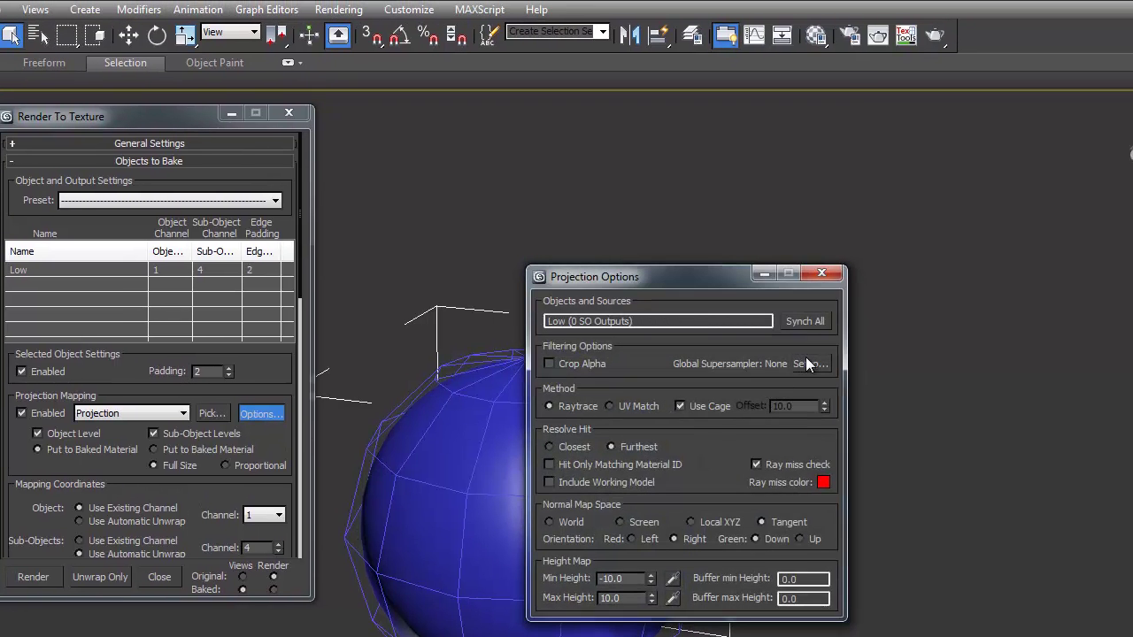
pyautogui.click(807, 364)
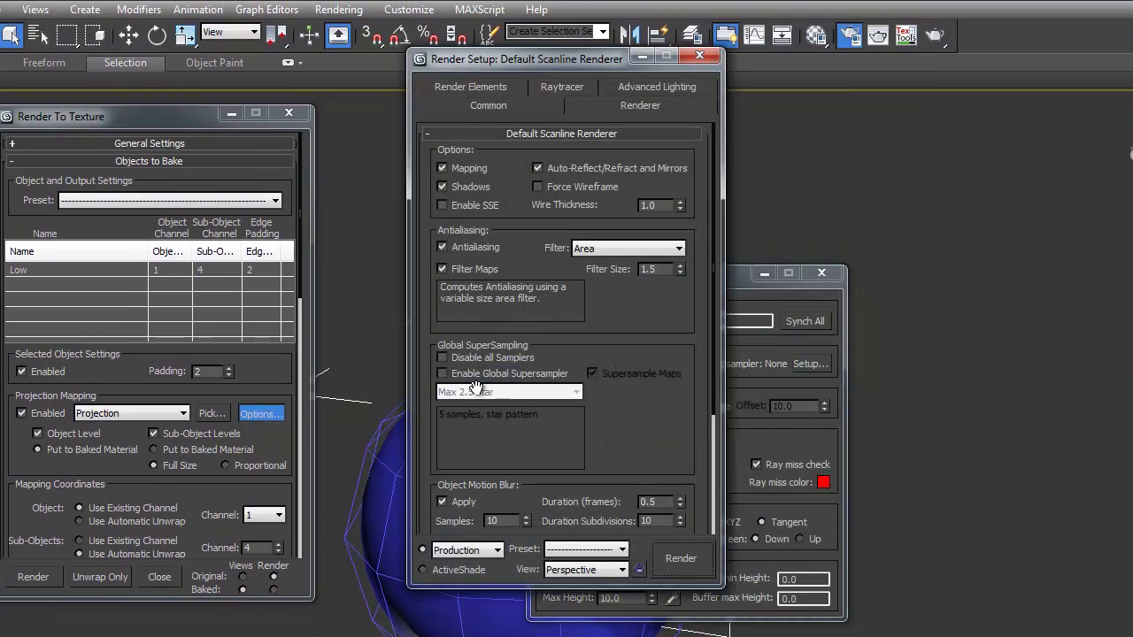
pyautogui.click(445, 373)
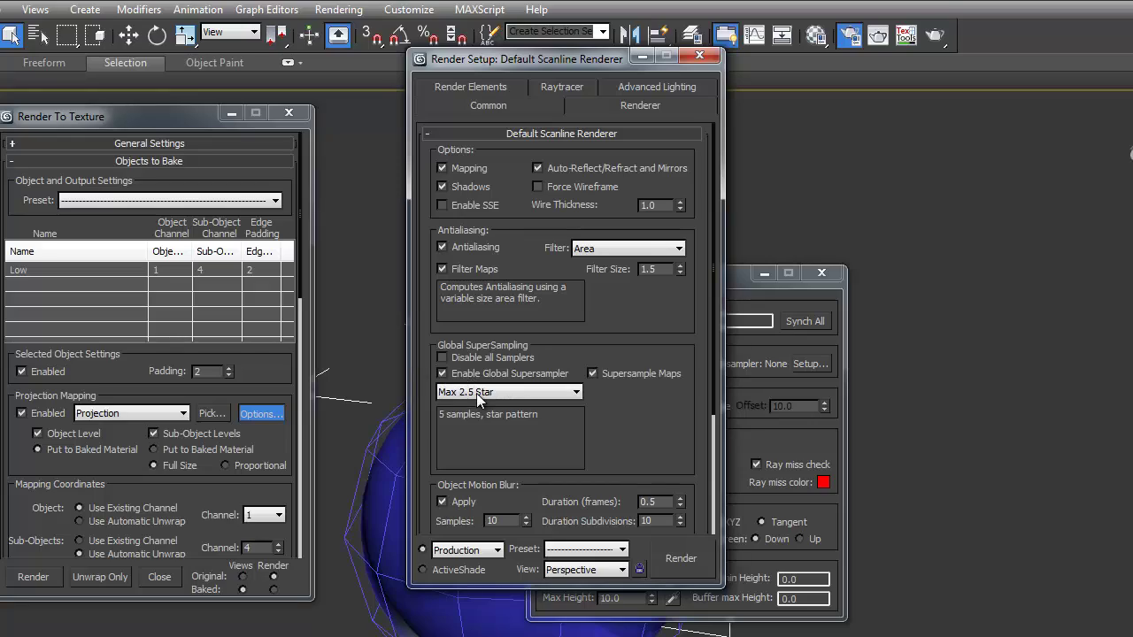
pyautogui.click(478, 394)
pyautogui.click(482, 405)
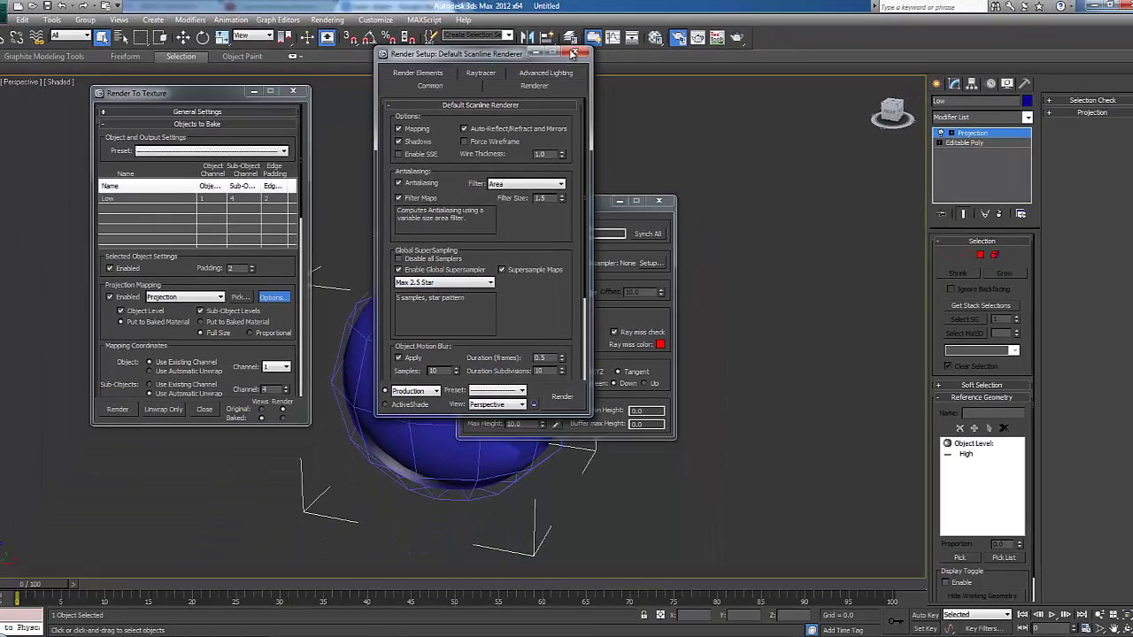
pyautogui.click(699, 55)
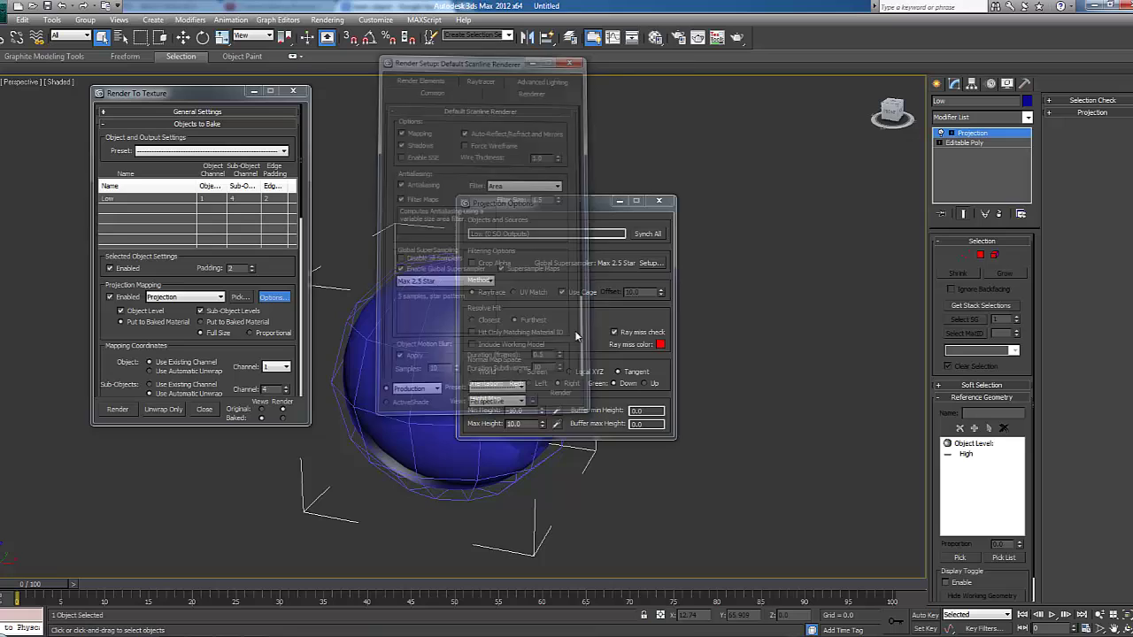
# Close Projection Options and add a NormalsMap element to the bake outputs.
pyautogui.click(659, 201)
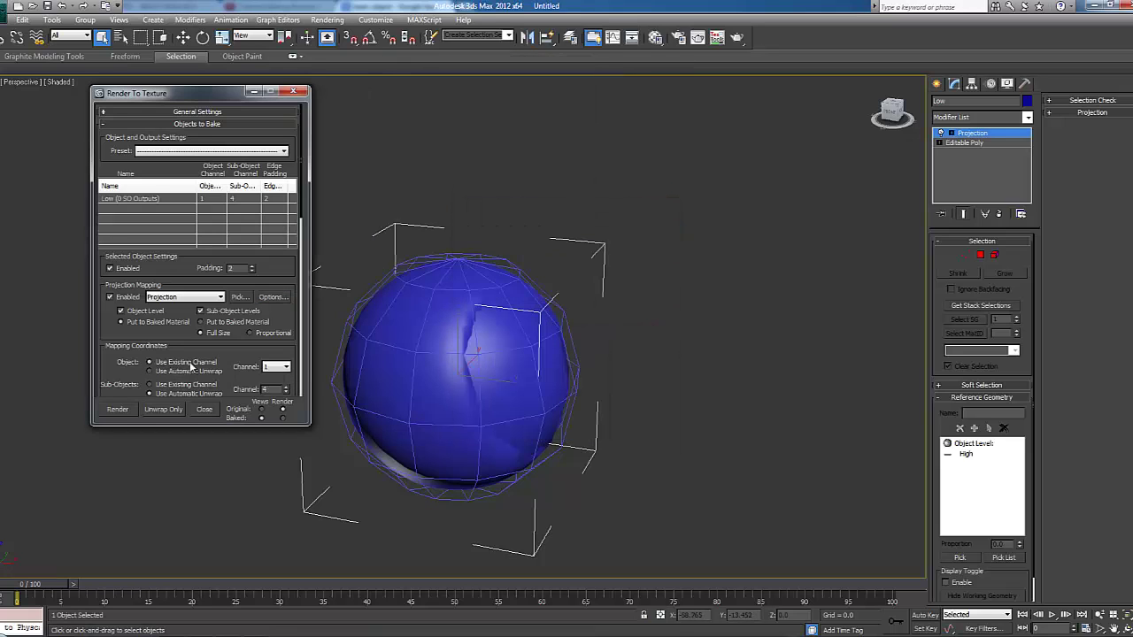
pyautogui.doubleClick(275, 367)
pyautogui.scroll(-5, 175, 347)
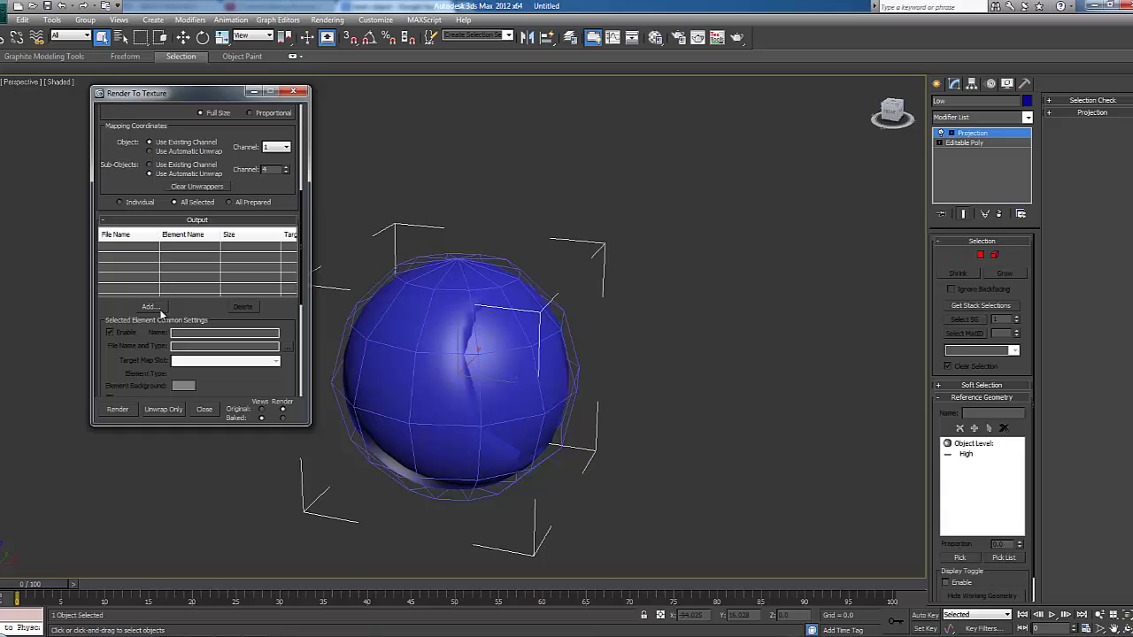
pyautogui.click(158, 308)
pyautogui.click(543, 312)
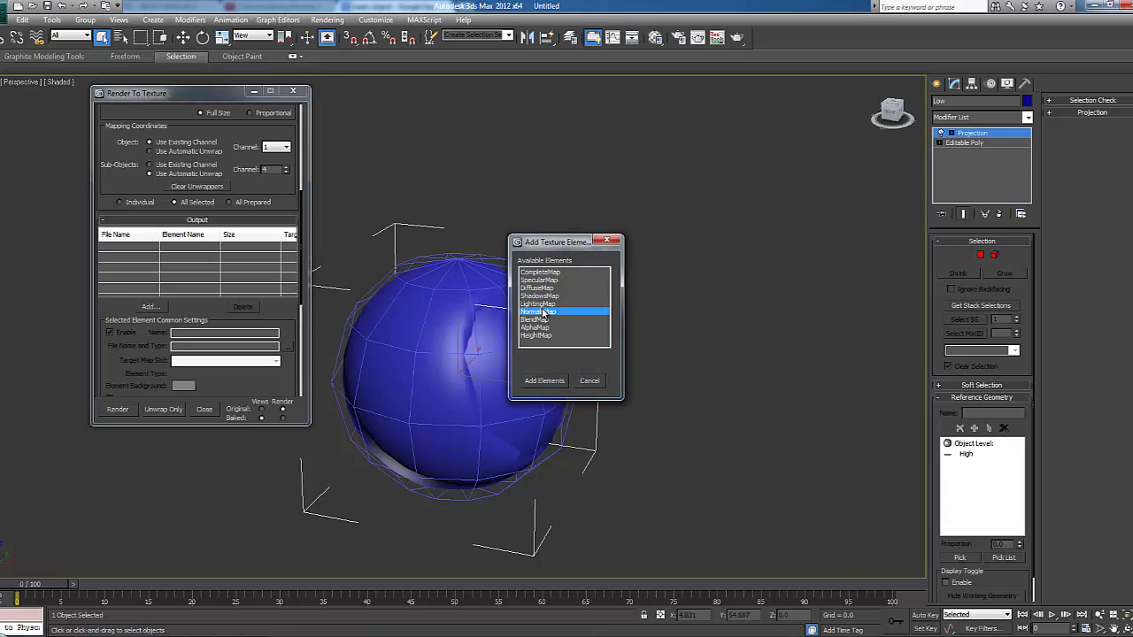
pyautogui.click(542, 381)
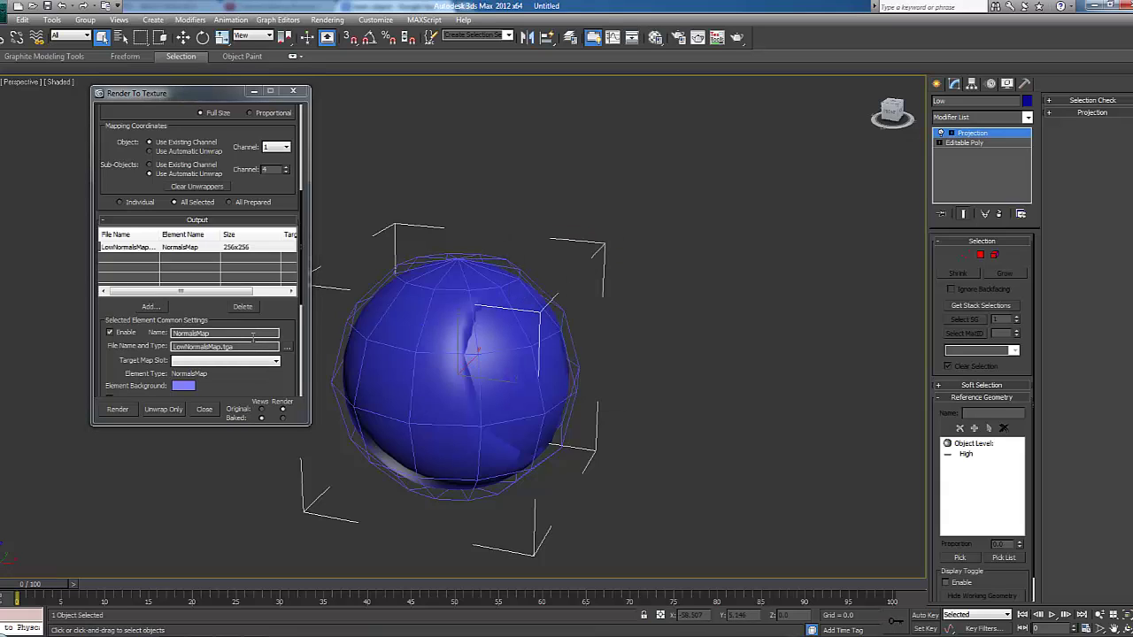
# Save the NormalsMap output as a 24-bit Targa LowNormalsMap on the Desktop.
pyautogui.scroll(-2, 206, 363)
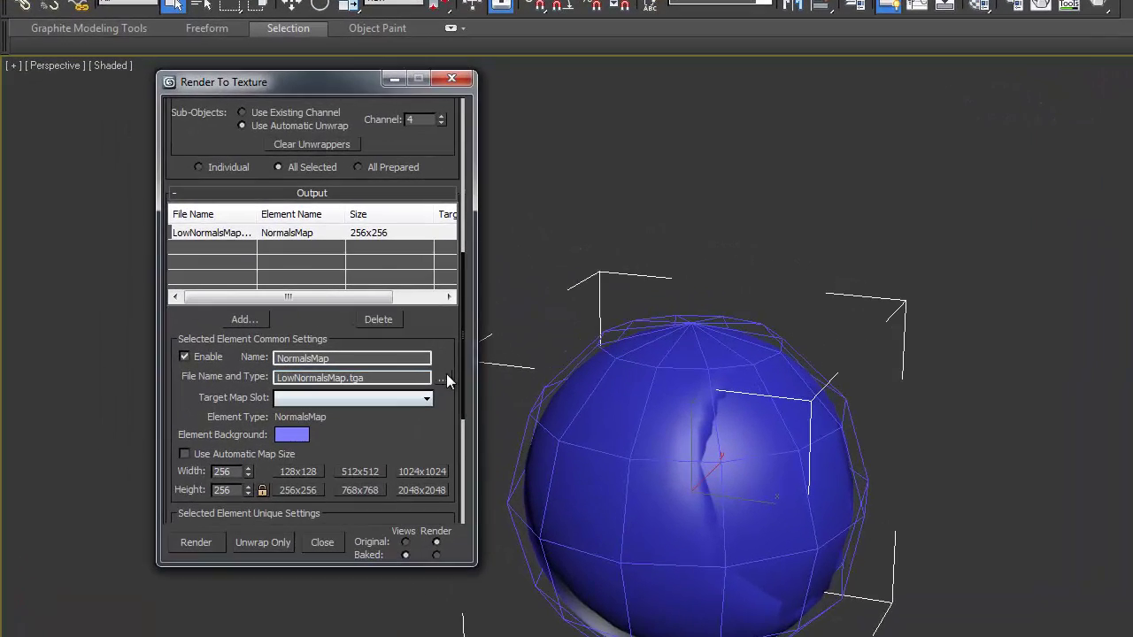
pyautogui.click(443, 377)
pyautogui.click(301, 168)
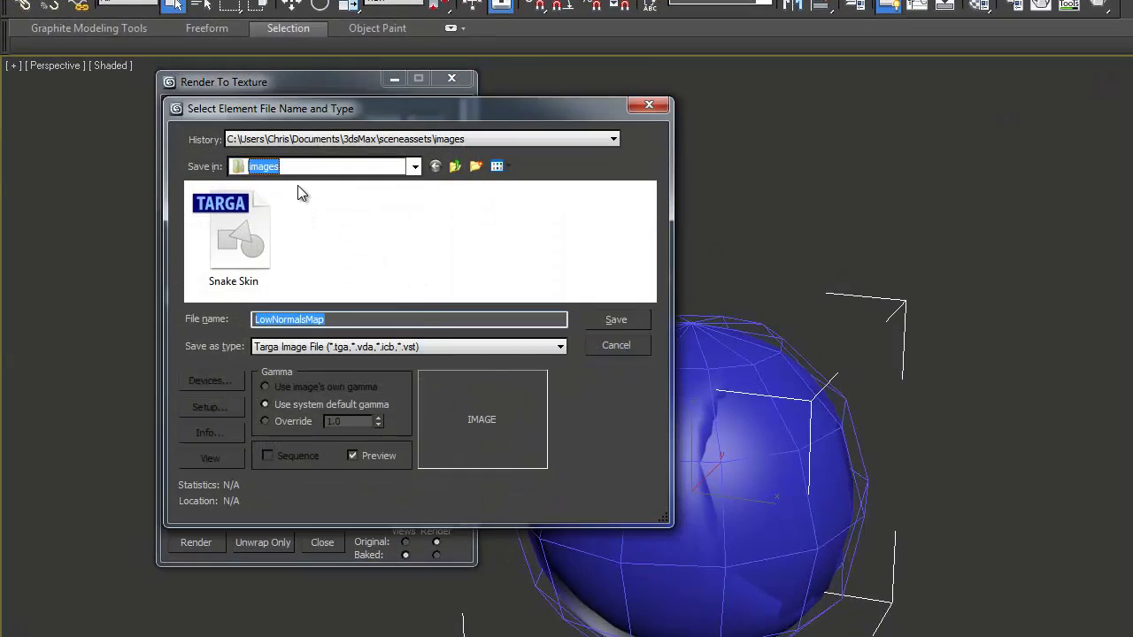
pyautogui.click(265, 185)
pyautogui.click(597, 318)
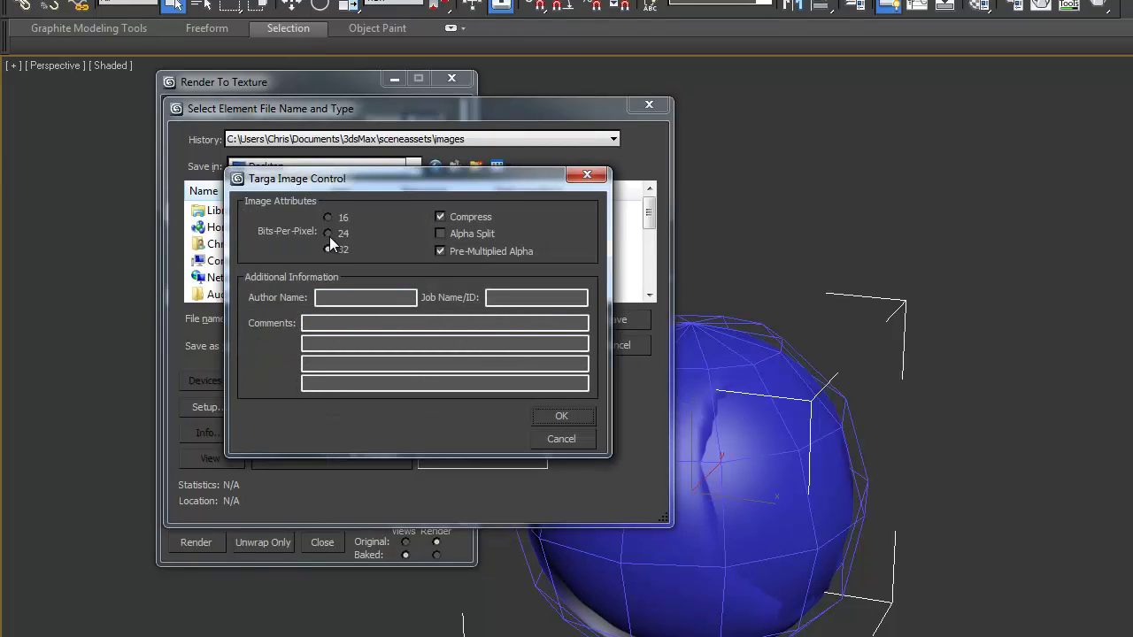
pyautogui.click(328, 233)
pyautogui.moveTo(427, 192); pyautogui.dragTo(703, 214)
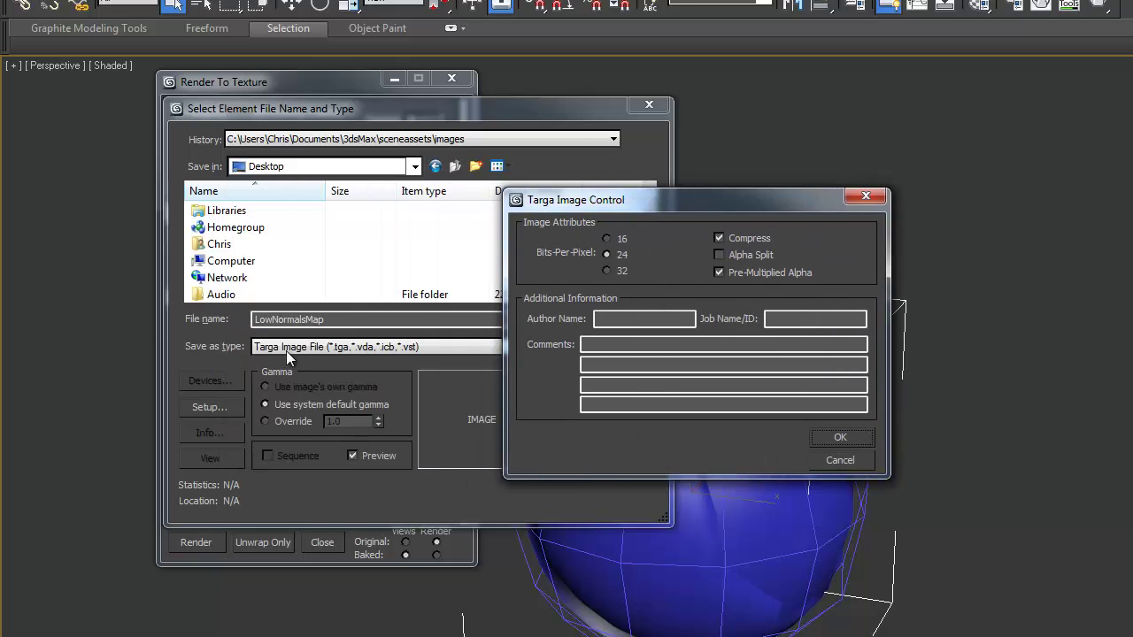
pyautogui.click(821, 436)
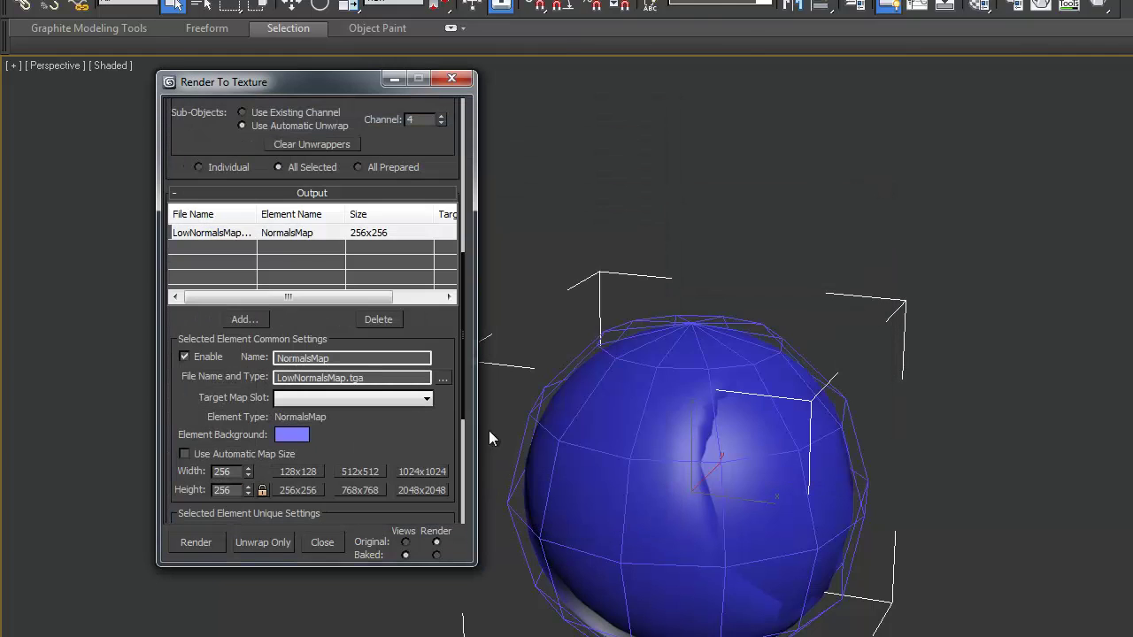
# Set the baked map size to 512x512 and output it into the source material.
pyautogui.moveTo(383, 419); pyautogui.dragTo(384, 343)
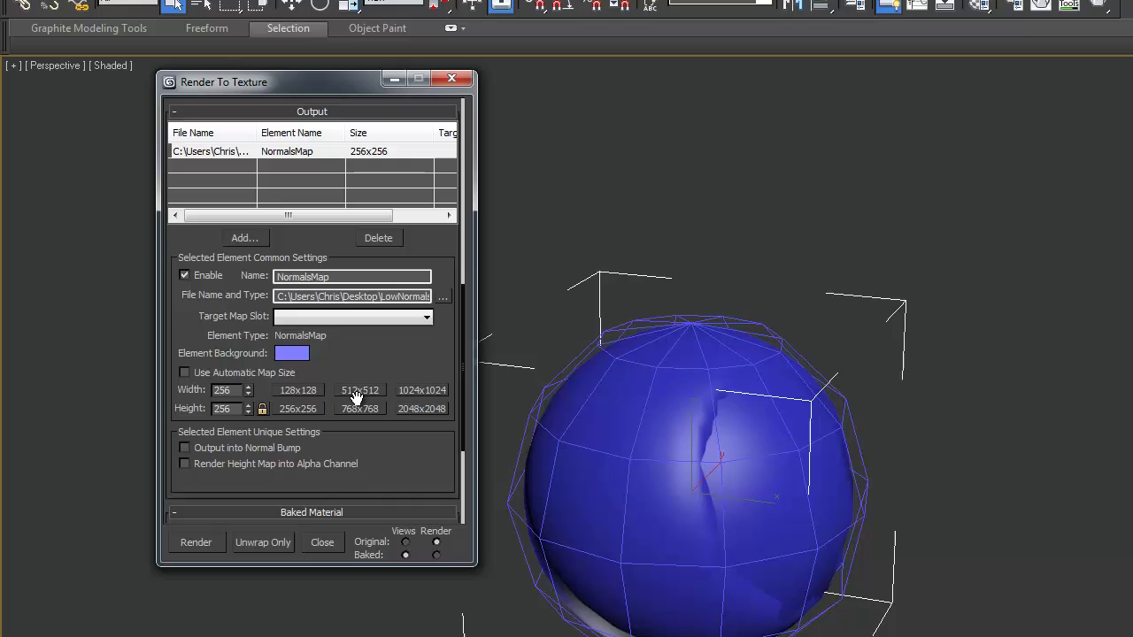
pyautogui.click(358, 389)
pyautogui.scroll(-3, 391, 337)
pyautogui.click(283, 368)
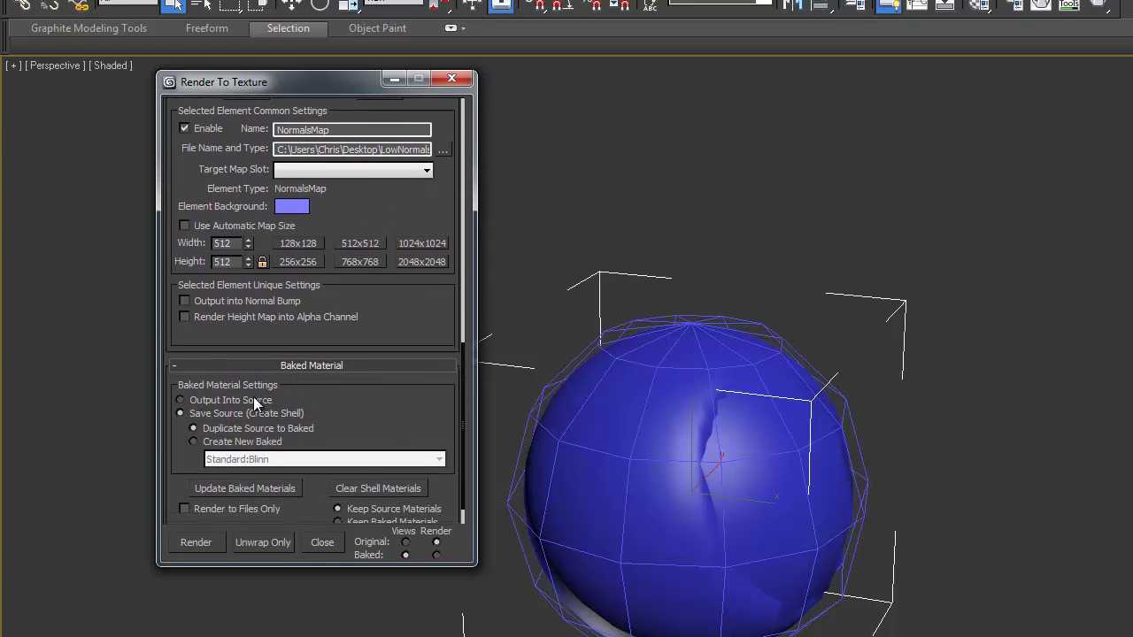
pyautogui.click(254, 399)
# Close Render To Texture, show the Projection cage shaded, reset it, and keep Push at 0.0.
pyautogui.moveTo(406, 323); pyautogui.dragTo(405, 303)
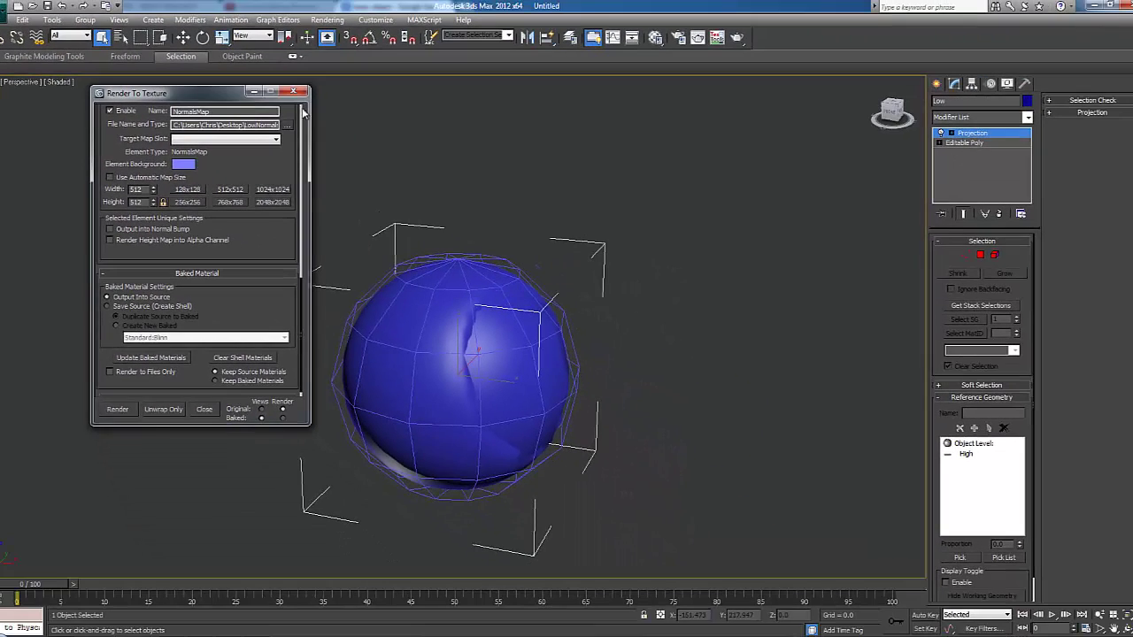
pyautogui.click(295, 92)
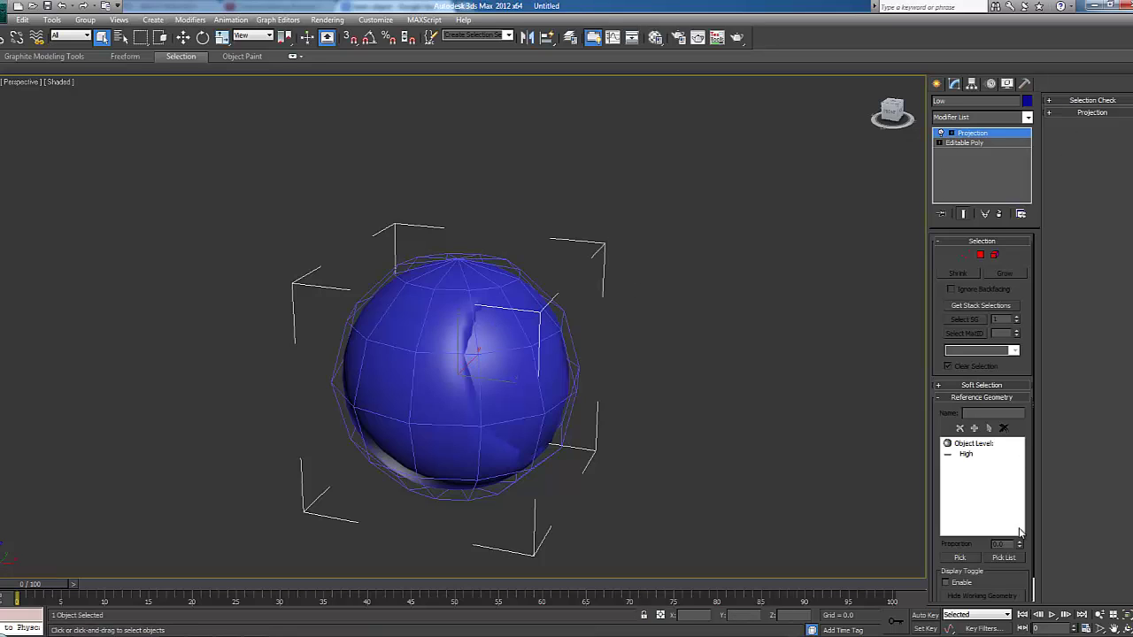
pyautogui.scroll(-2, 1005, 310)
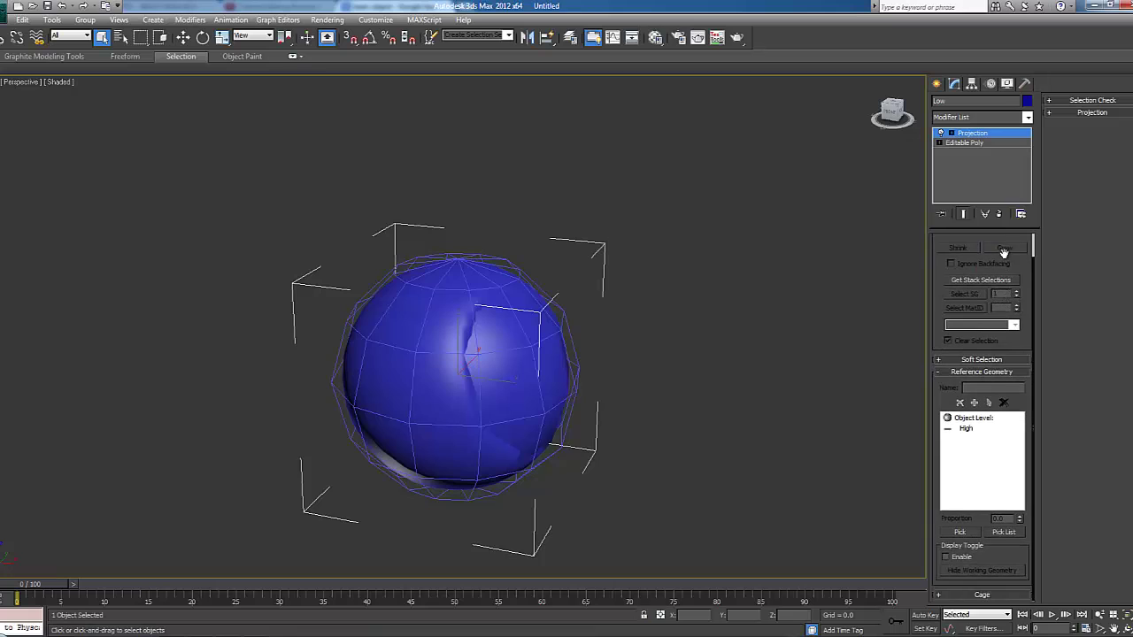
pyautogui.click(984, 596)
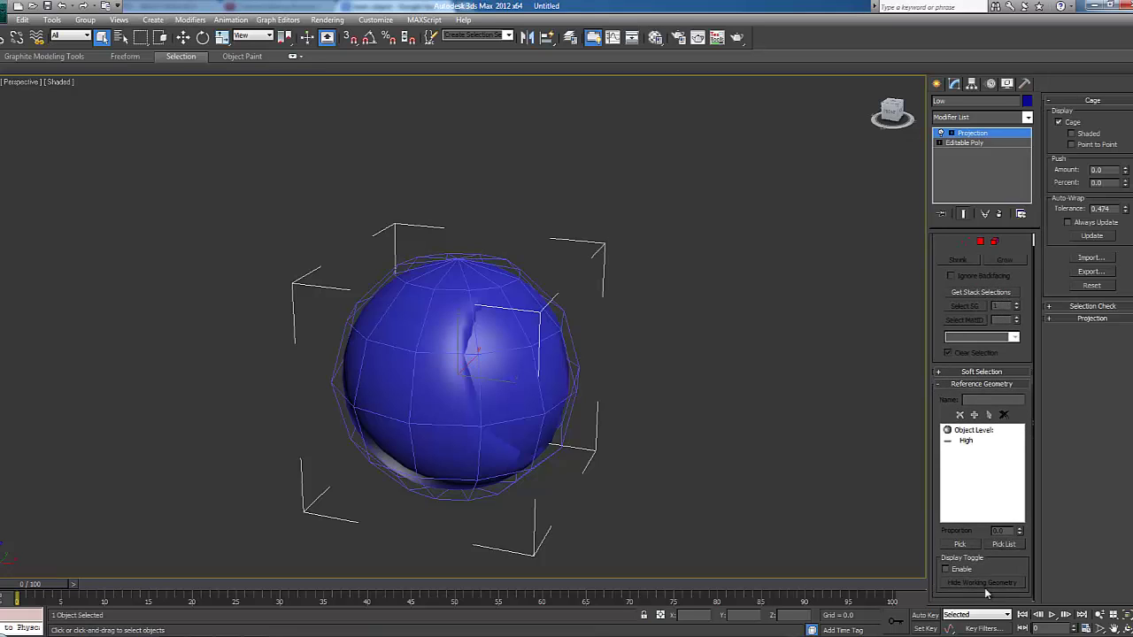
pyautogui.click(1078, 134)
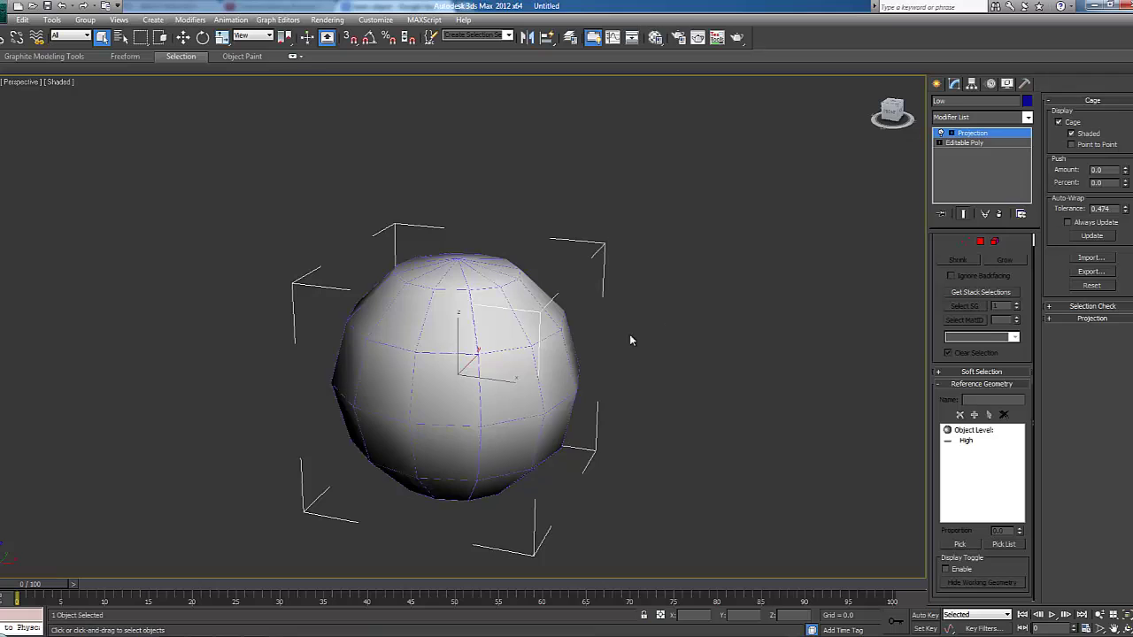
pyautogui.click(1090, 287)
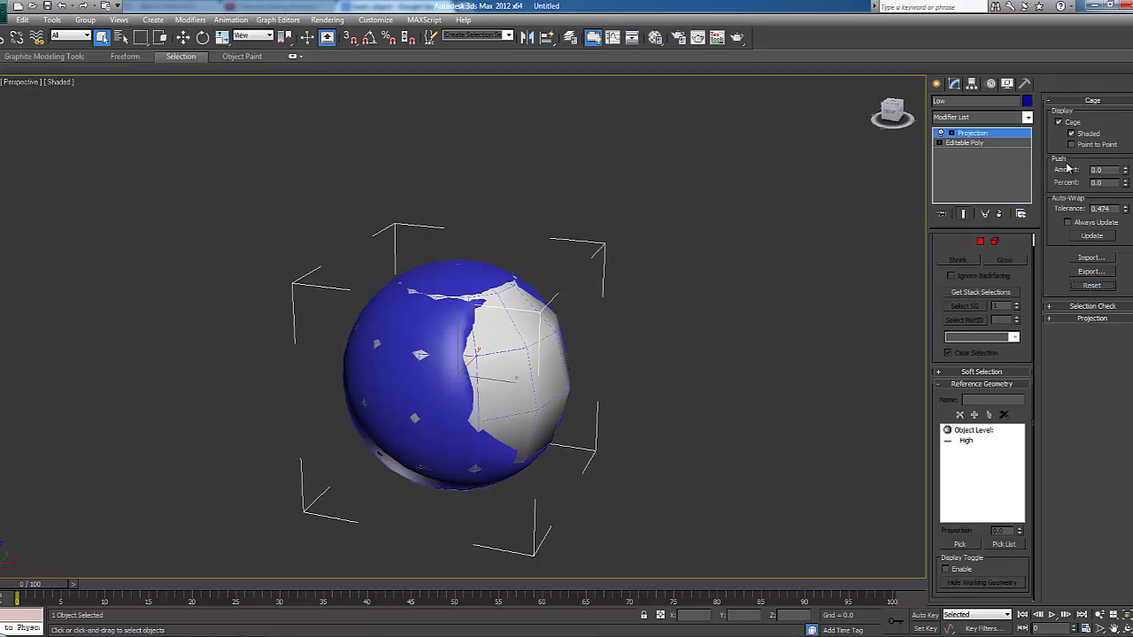
pyautogui.moveTo(1125, 174); pyautogui.dragTo(1092, 50)
pyautogui.hotkey('ctrl', 'z')
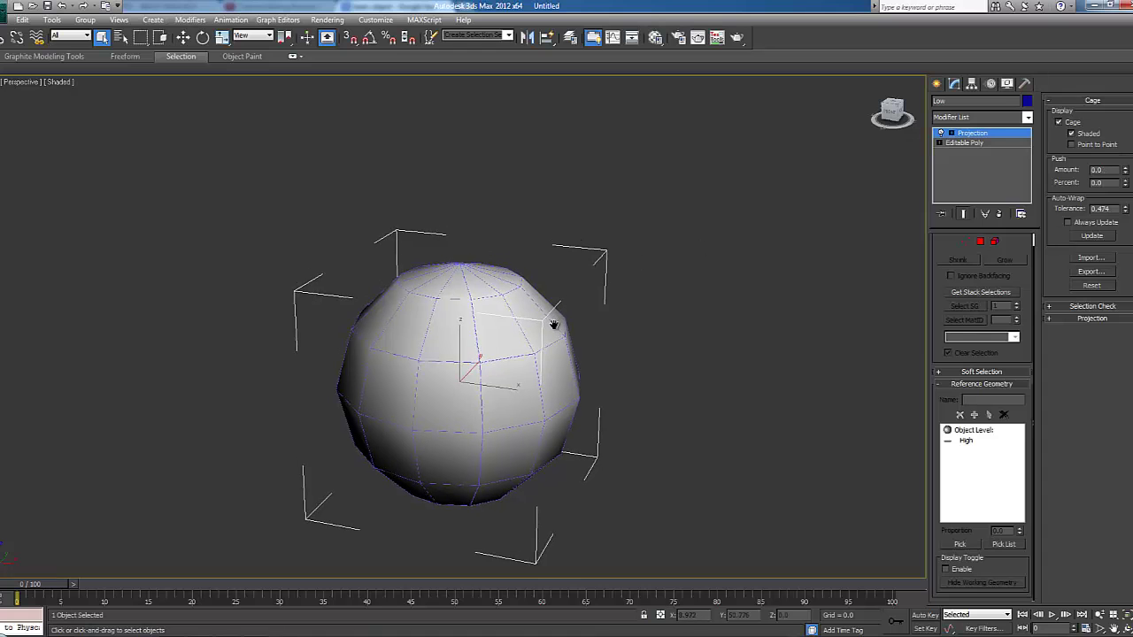
pyautogui.keyDown('alt'); pyautogui.moveTo(608, 326); pyautogui.dragTo(587, 309, button='middle'); pyautogui.keyUp('alt')
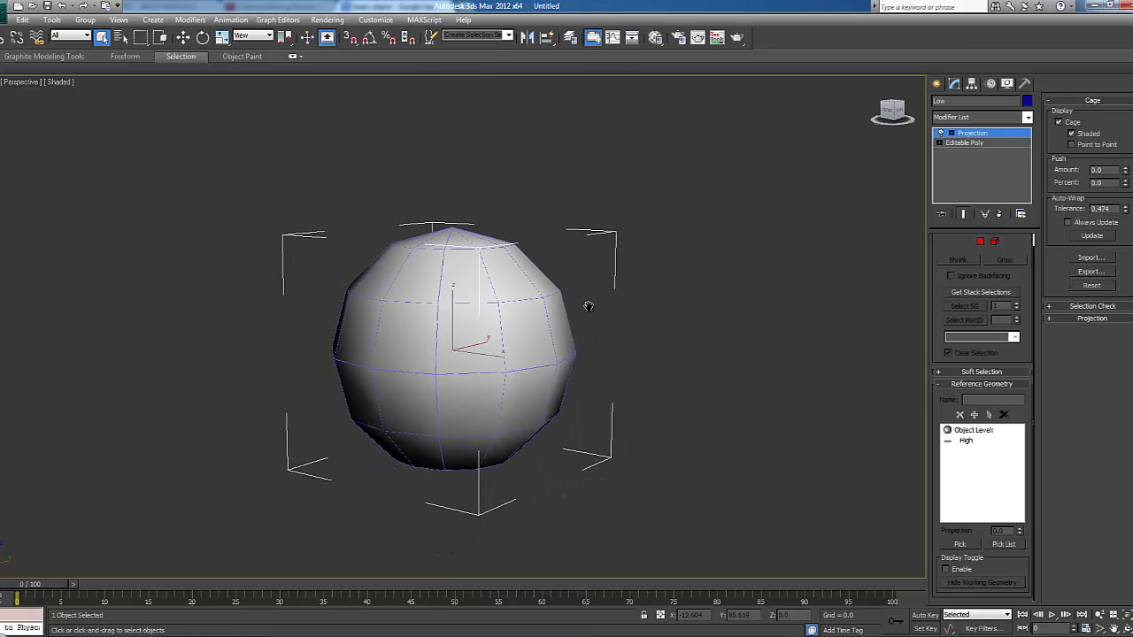
# Reopen Render To Texture, render Low's normal map, then close the result and dialog.
pyautogui.click(329, 20)
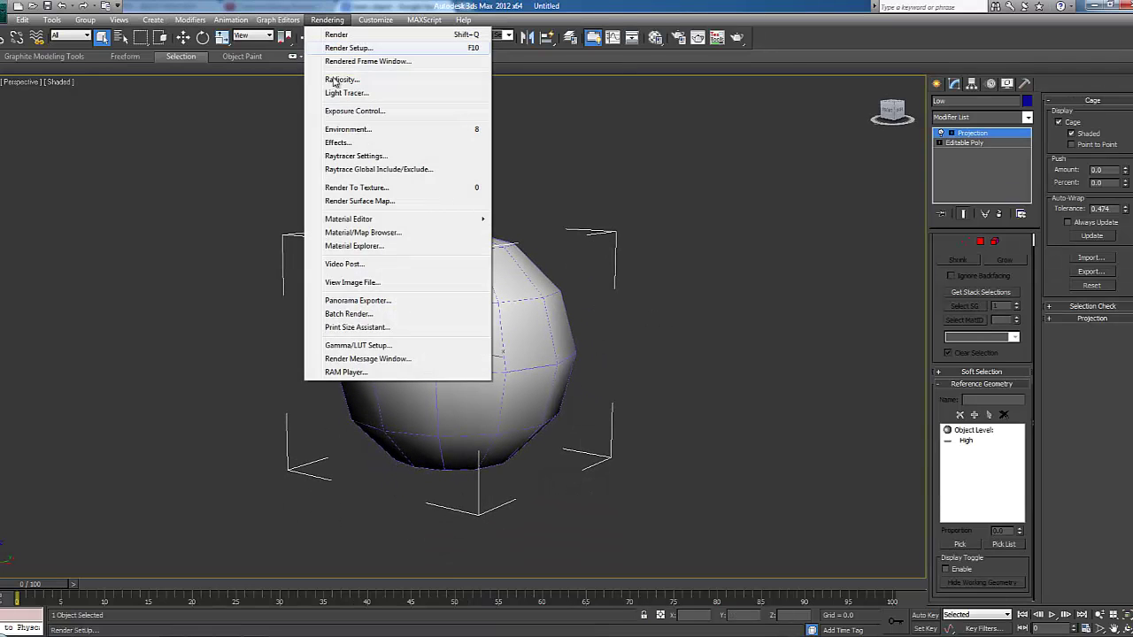
pyautogui.click(400, 187)
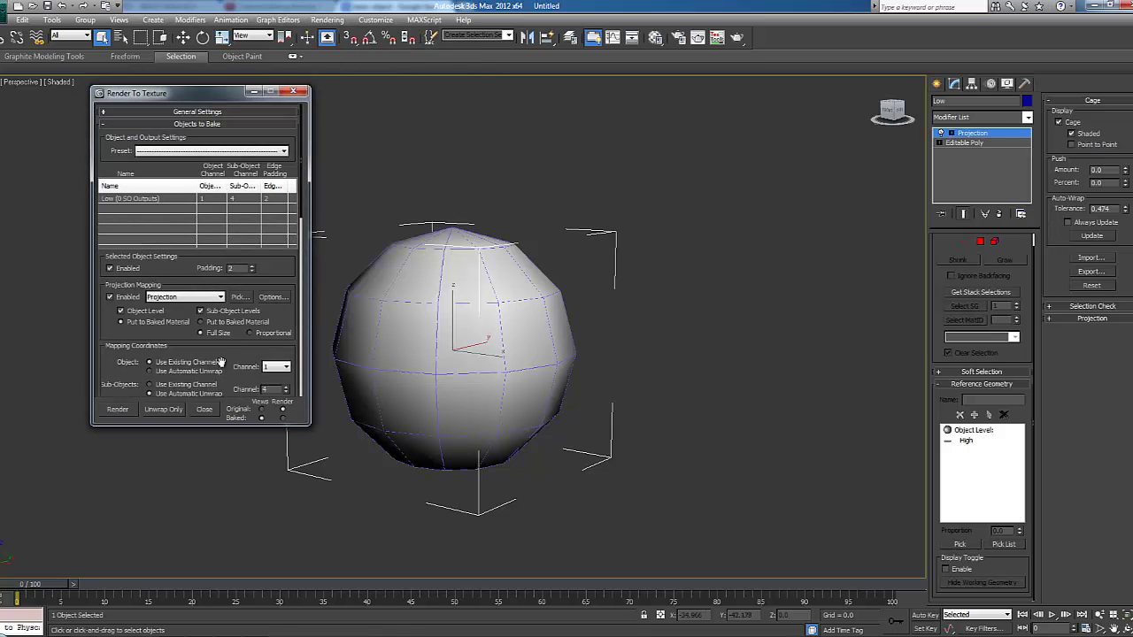
pyautogui.scroll(-10, 225, 344)
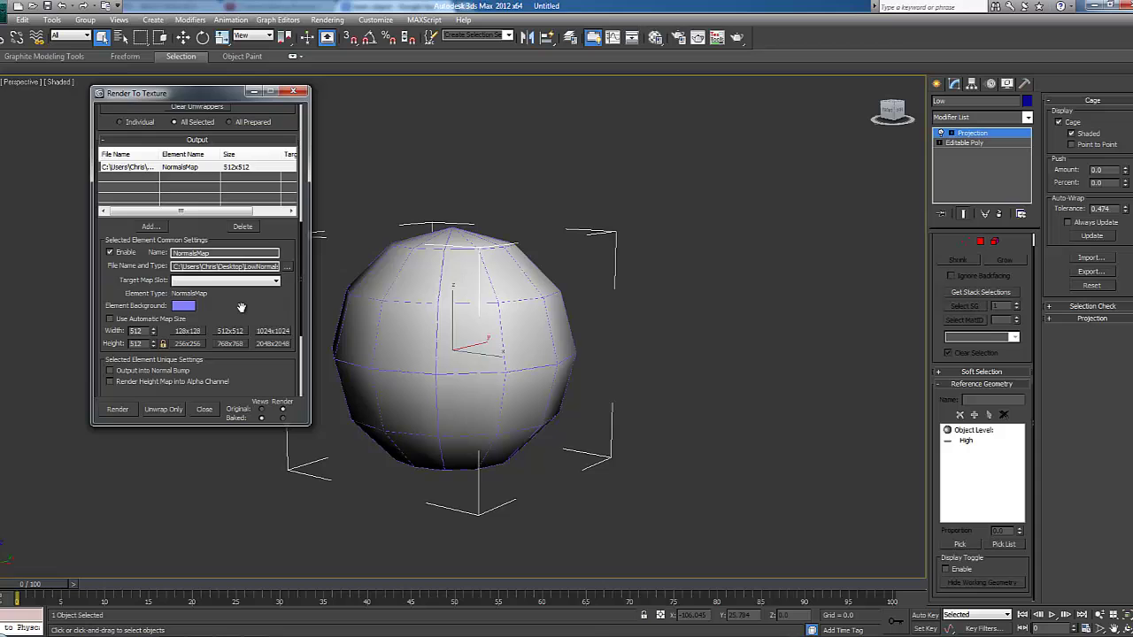
pyautogui.scroll(-2, 235, 177)
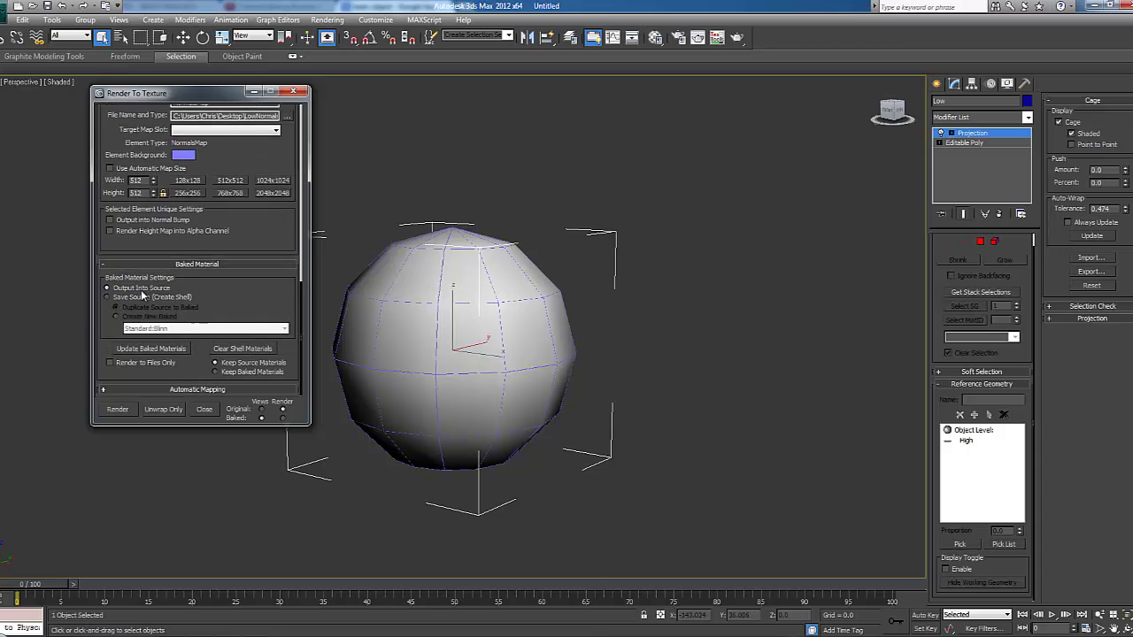
pyautogui.click(118, 410)
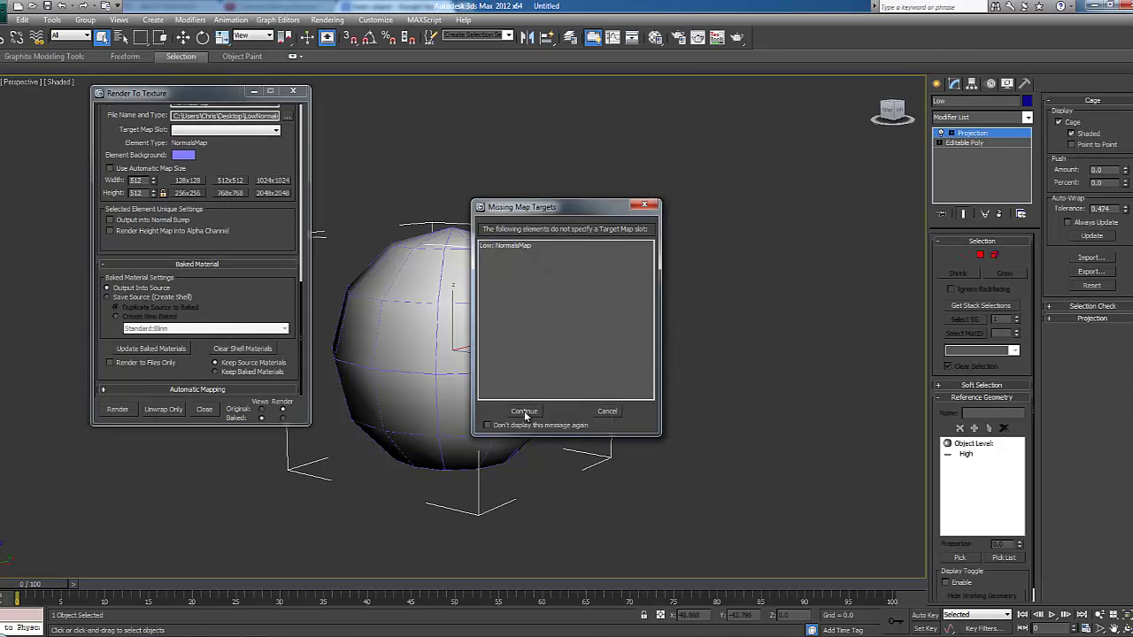
pyautogui.click(524, 411)
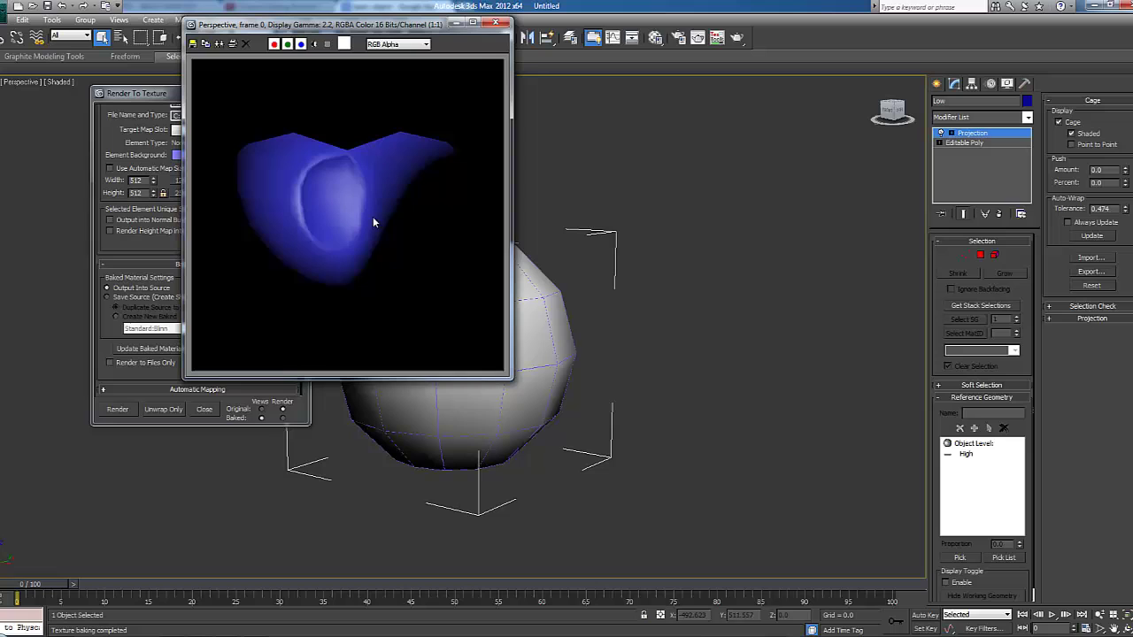
pyautogui.click(495, 23)
pyautogui.click(293, 91)
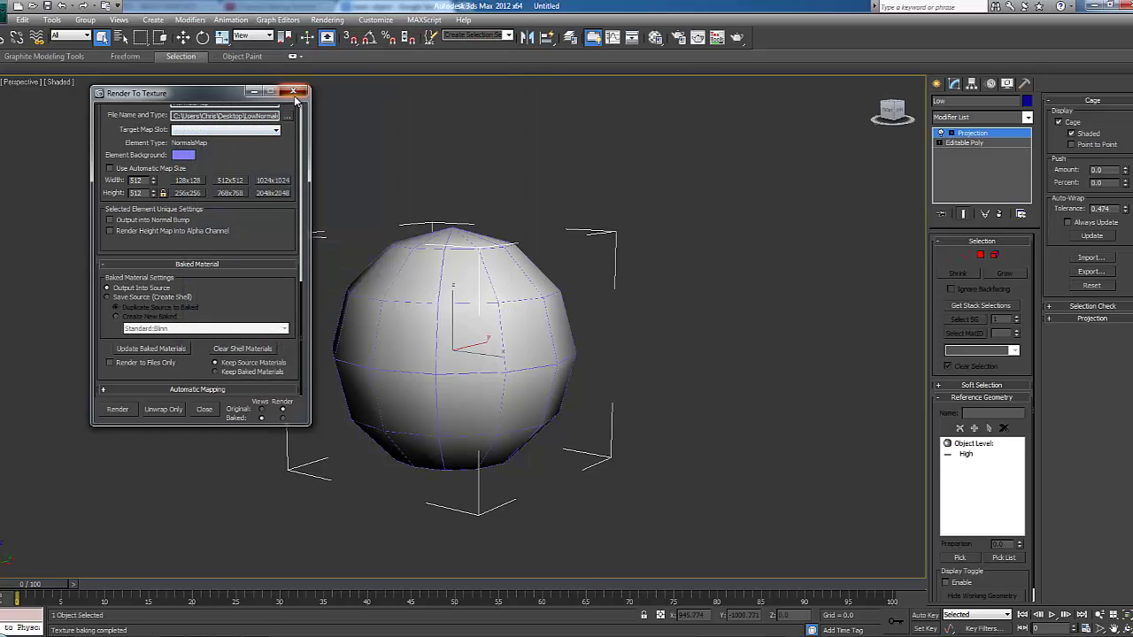
# Delete Low's Projection modifier, hide the High sphere, and select Low.
pyautogui.rightClick(970, 136)
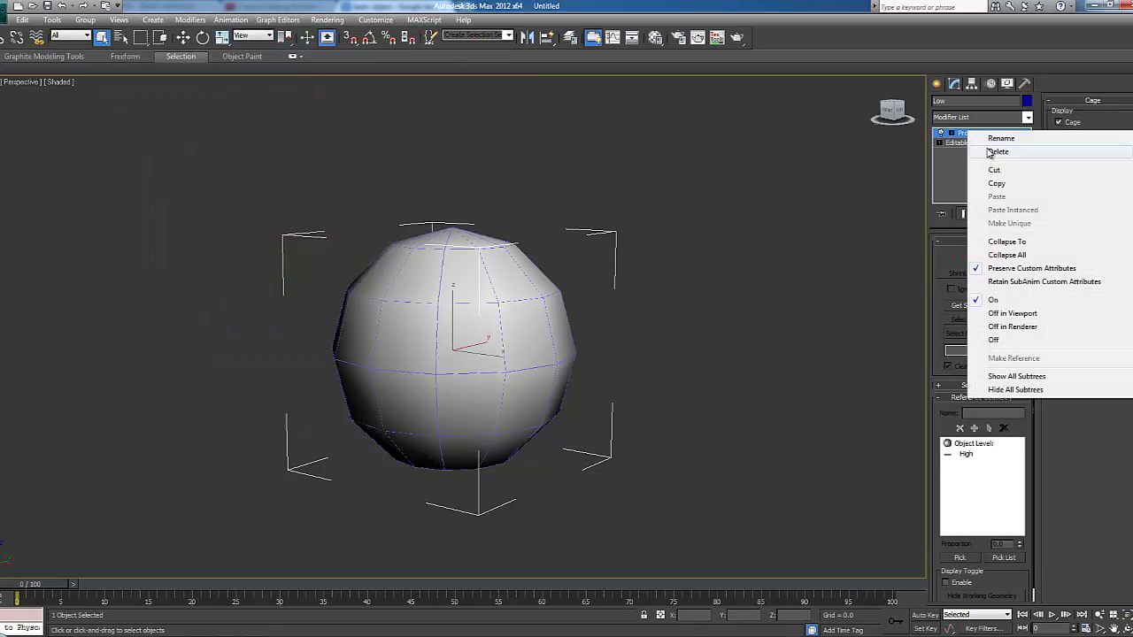
pyautogui.click(990, 150)
pyautogui.click(401, 323)
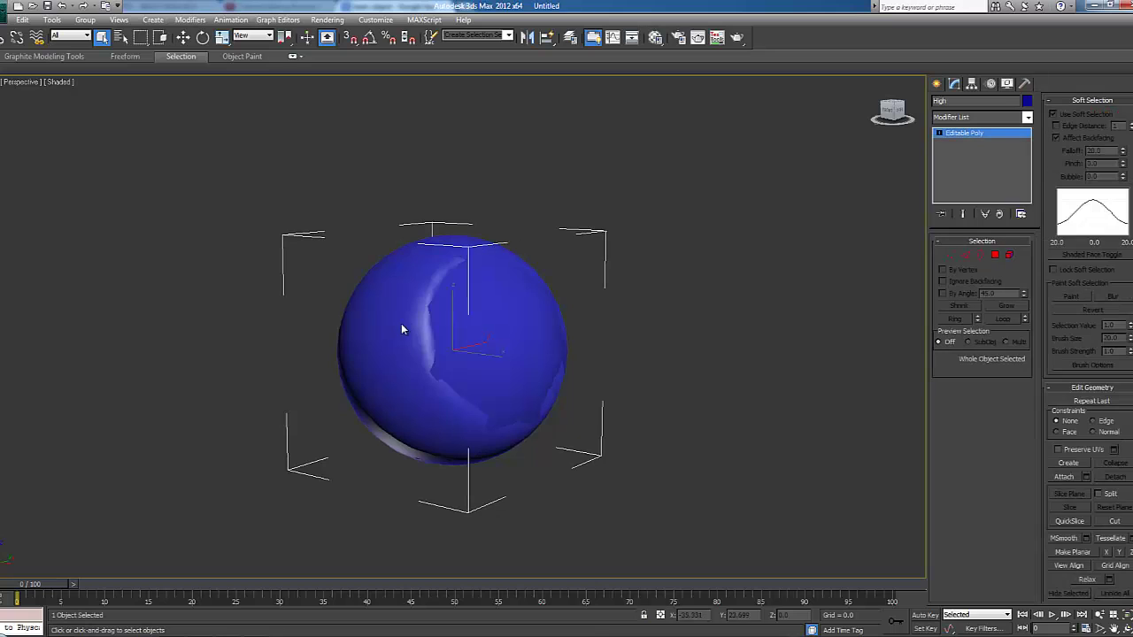
pyautogui.rightClick(401, 323)
pyautogui.click(431, 288)
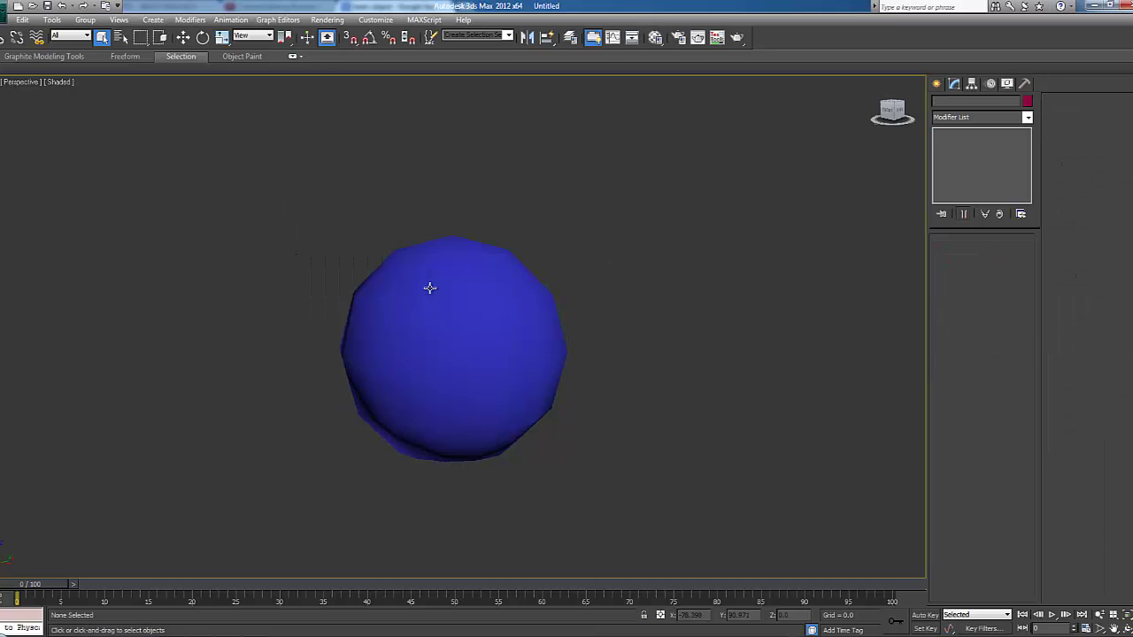
pyautogui.click(456, 327)
pyautogui.moveTo(466, 319); pyautogui.dragTo(472, 321, button='middle')
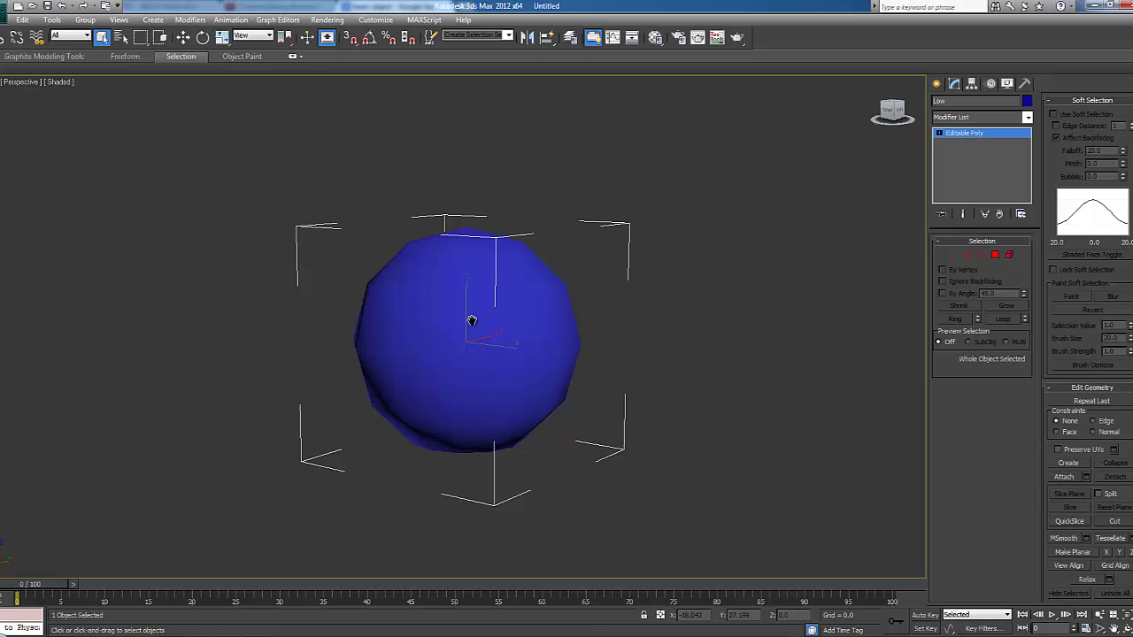
# Open the Material Editor and choose a map for the Bump channel in Maps.
pyautogui.press('m')
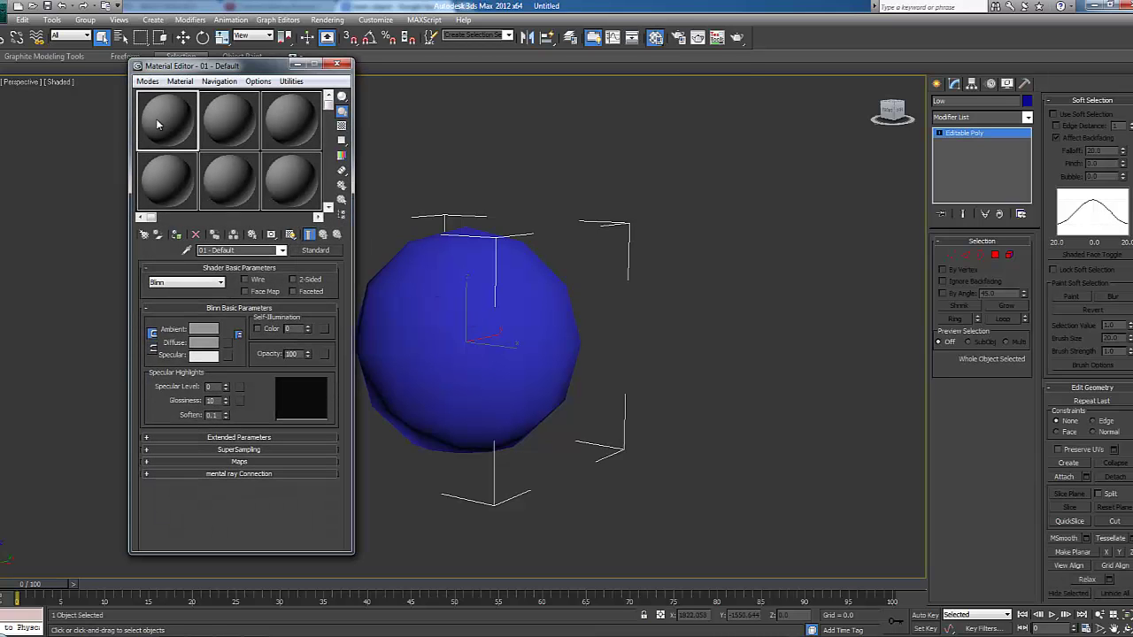
pyautogui.click(239, 461)
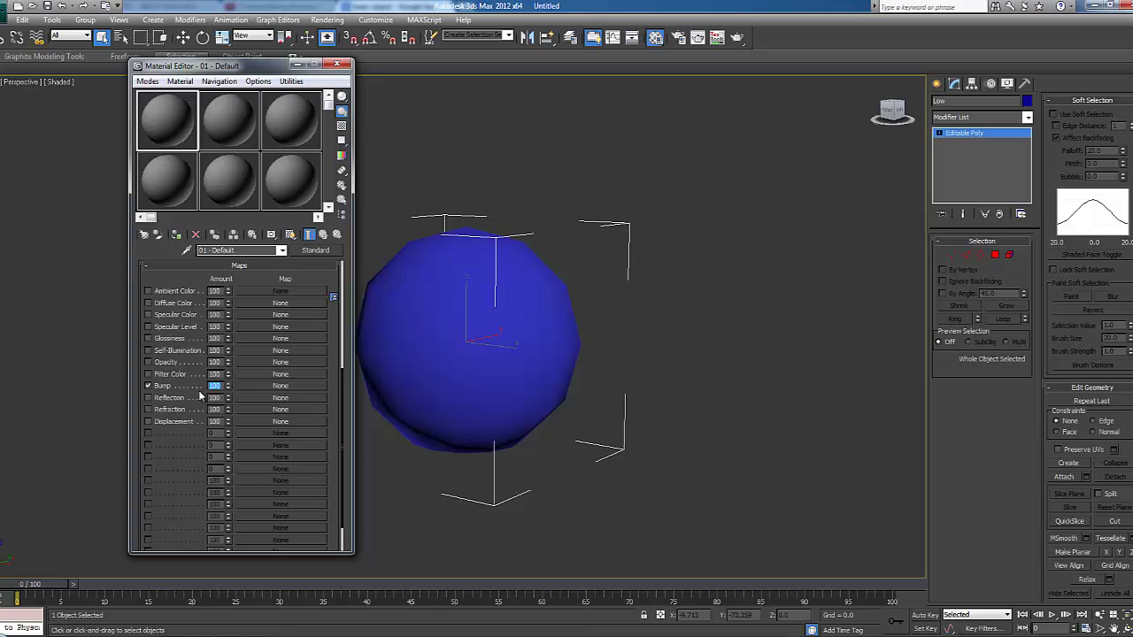
pyautogui.click(253, 387)
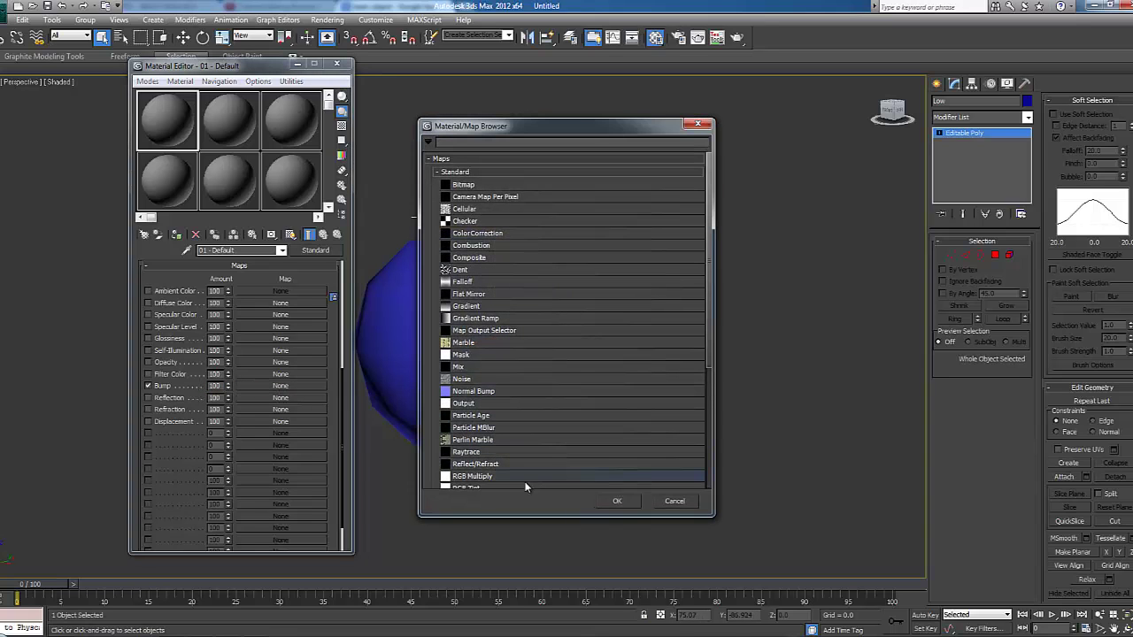
# Make the Bump a Normal Bump and load Desktop LowNormalsMap.tga as its Normal bitmap.
pyautogui.doubleClick(478, 392)
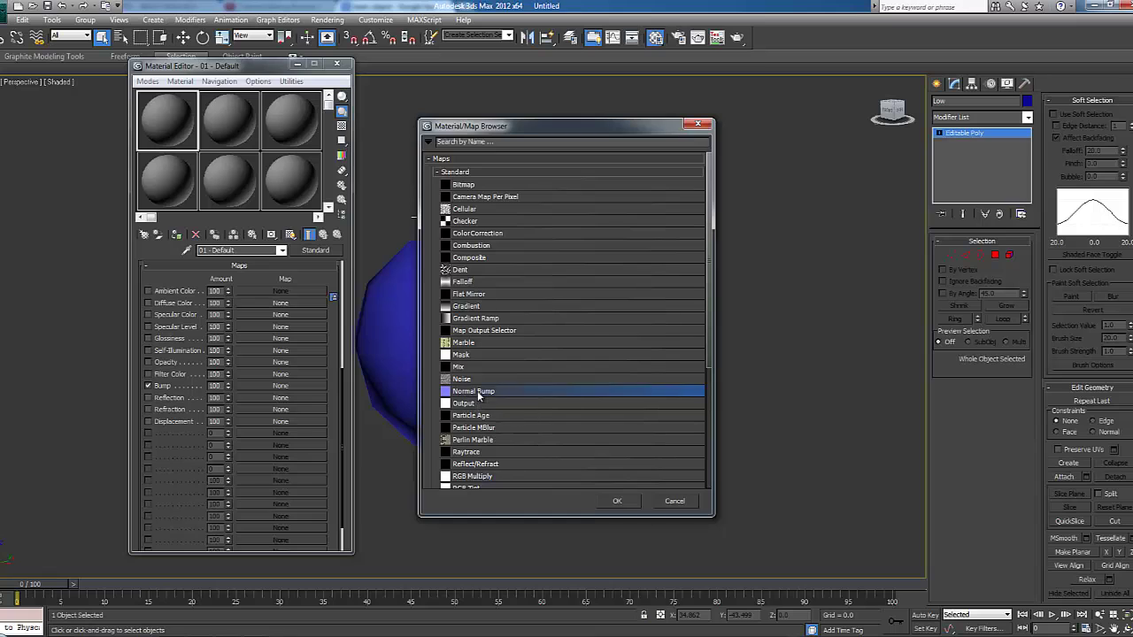
pyautogui.click(220, 283)
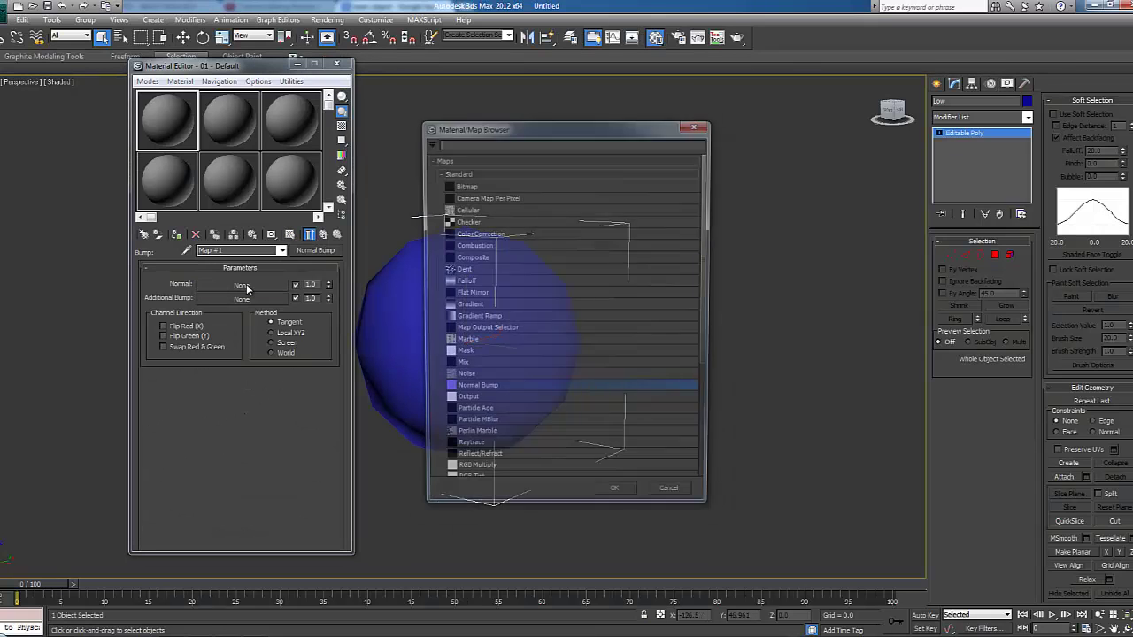
pyautogui.doubleClick(469, 184)
pyautogui.click(152, 49)
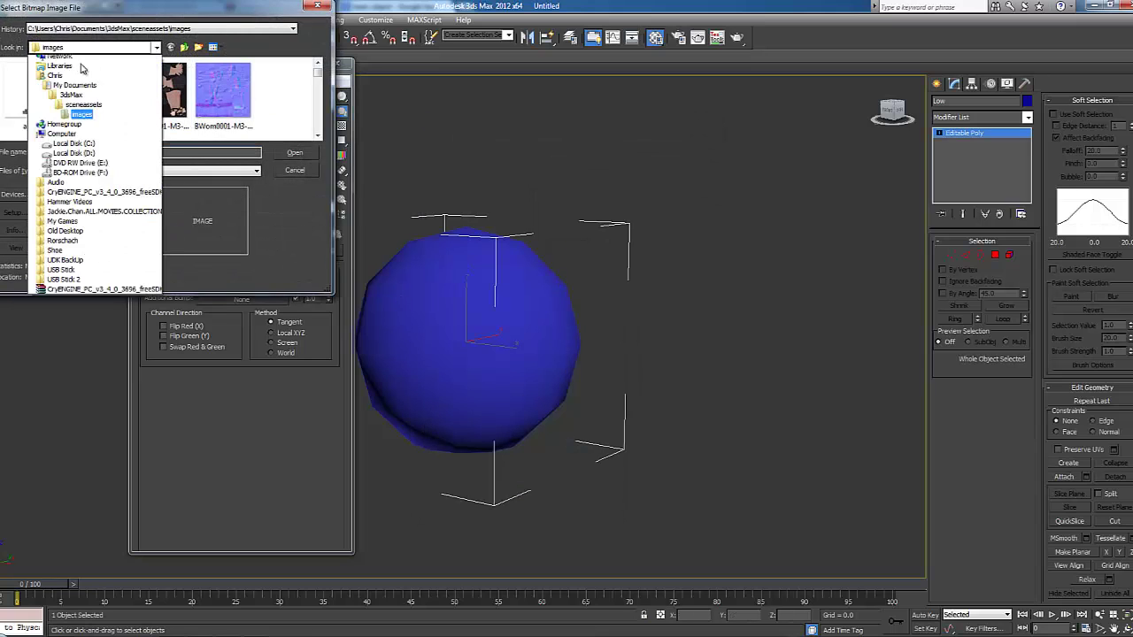
pyautogui.click(62, 62)
pyautogui.moveTo(316, 82); pyautogui.dragTo(320, 133)
pyautogui.click(61, 101)
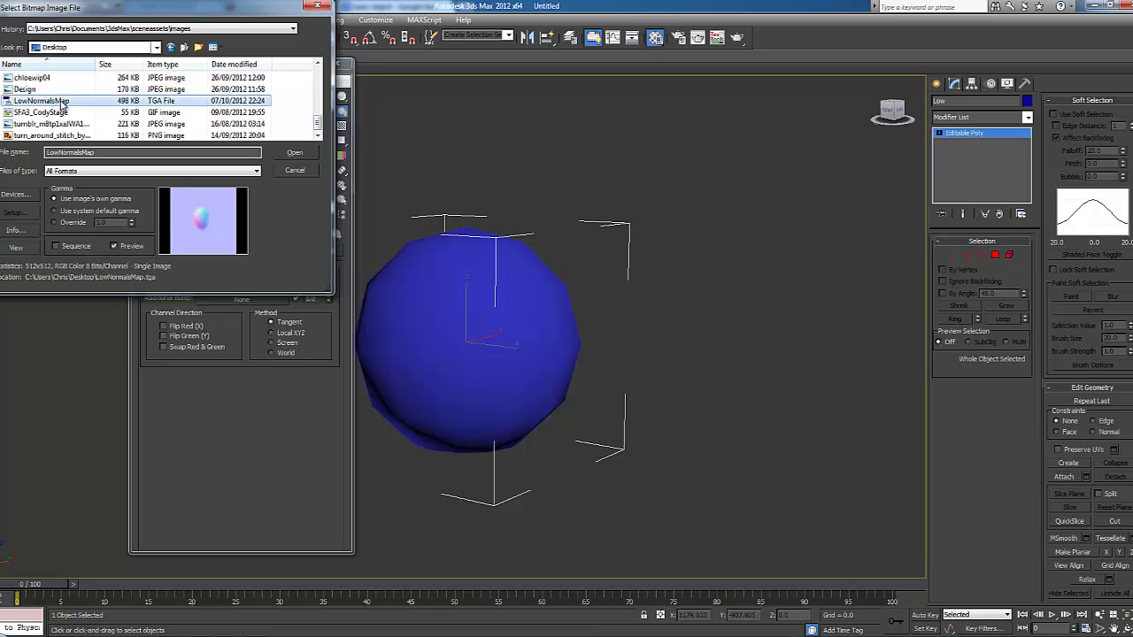
pyautogui.doubleClick(62, 102)
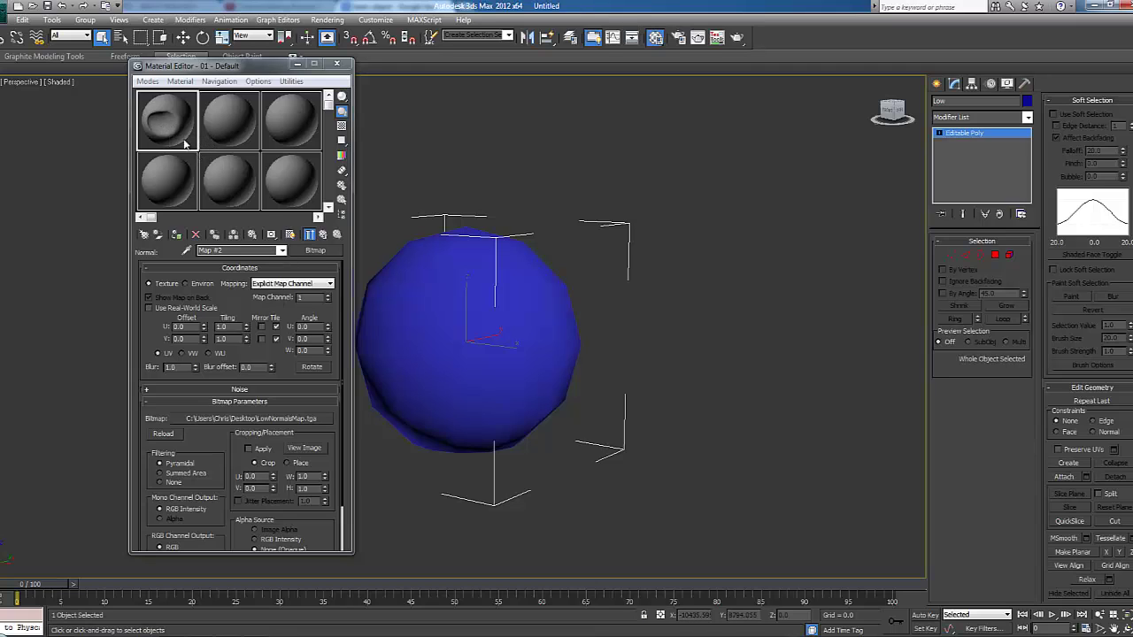
# Assign the Normal Bump material to Low, turn off its viewport map display, and close the Material Editor.
pyautogui.moveTo(168, 129); pyautogui.dragTo(462, 323)
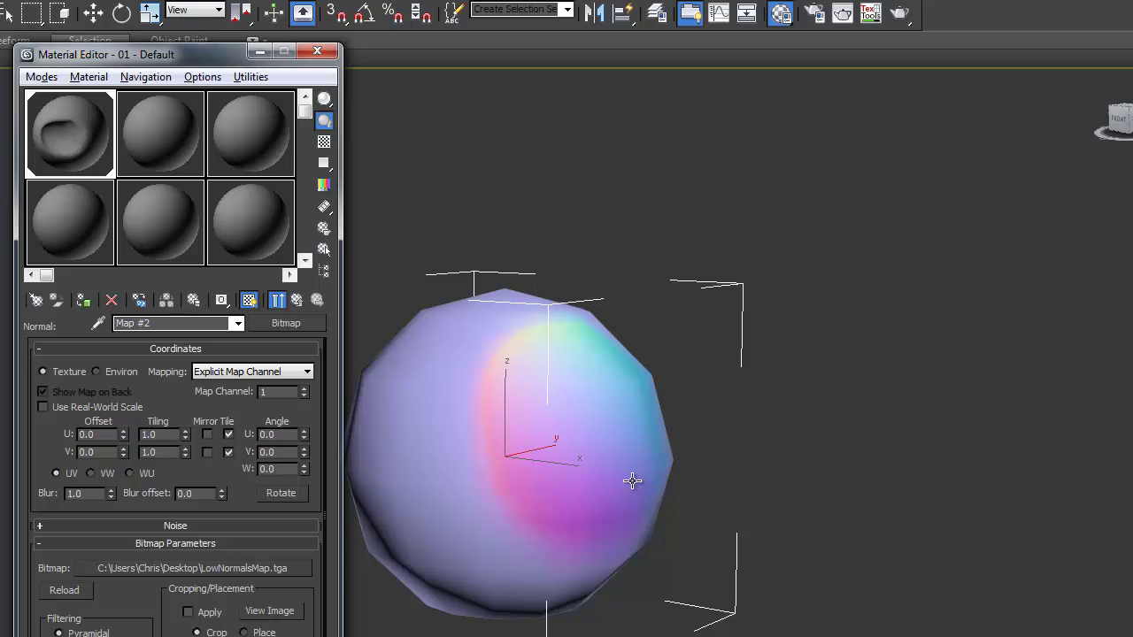
pyautogui.keyDown('alt'); pyautogui.moveTo(632, 481); pyautogui.dragTo(519, 468, button='middle'); pyautogui.keyUp('alt')
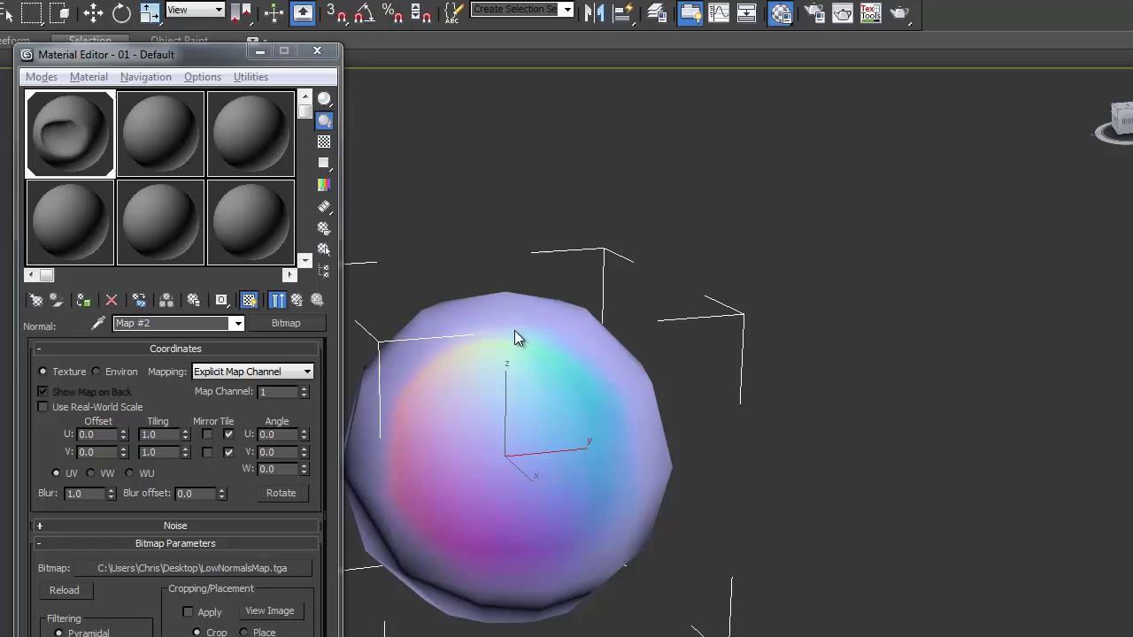
pyautogui.moveTo(470, 523)
pyautogui.keyDown('alt'); pyautogui.mouseDown(button='middle')
pyautogui.moveTo(571, 508)
pyautogui.moveTo(530, 487)
pyautogui.mouseUp(button='middle'); pyautogui.keyUp('alt')
pyautogui.click(251, 299)
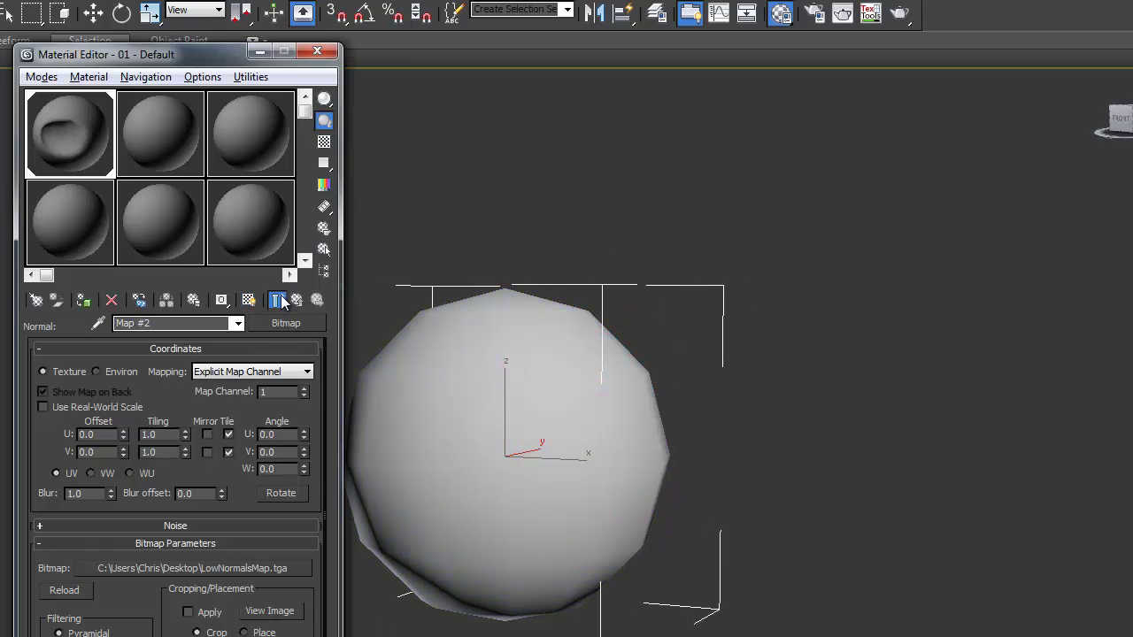
pyautogui.click(277, 300)
pyautogui.click(275, 300)
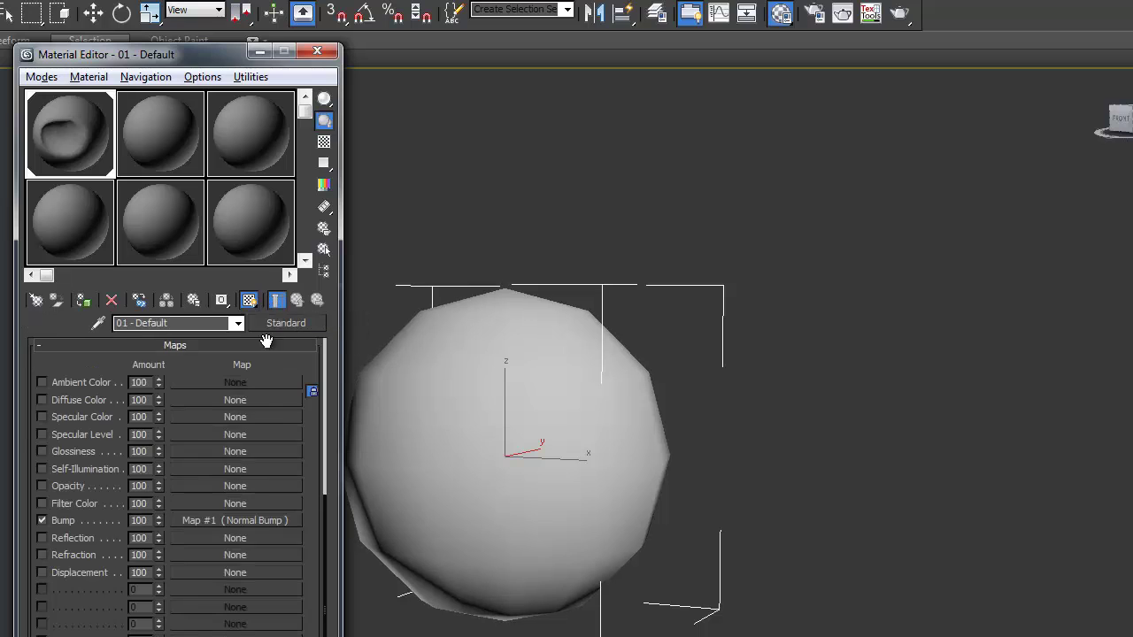
pyautogui.click(317, 52)
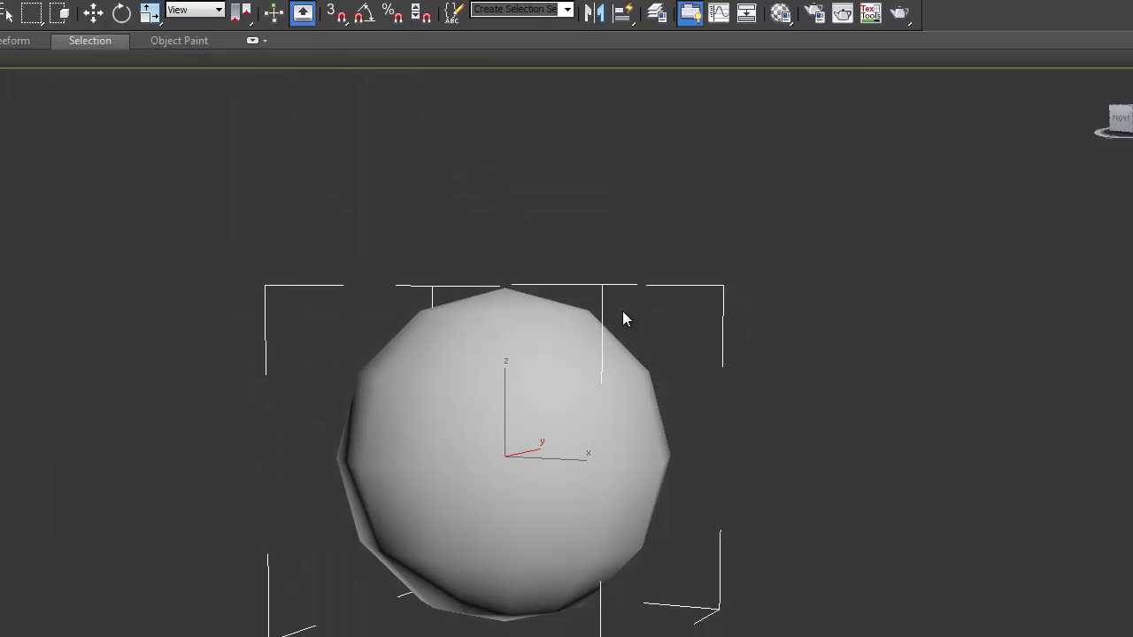
pyautogui.moveTo(623, 318); pyautogui.dragTo(614, 315, button='middle')
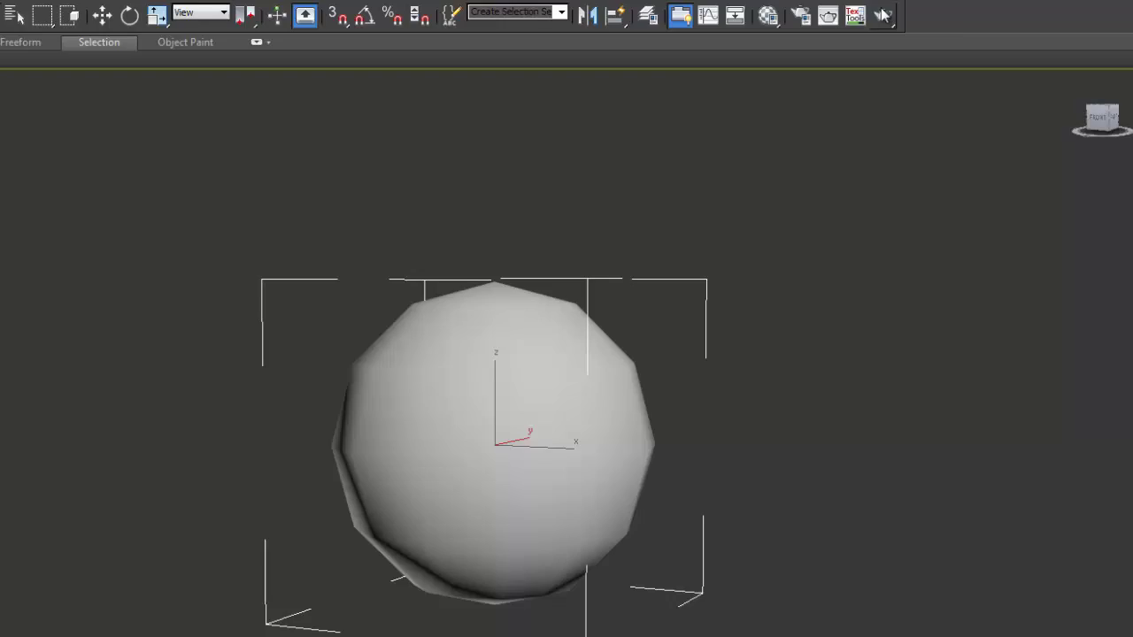
# Render the low-poly sphere from the current view and a second orbited angle to check the dent.
pyautogui.click(899, 12)
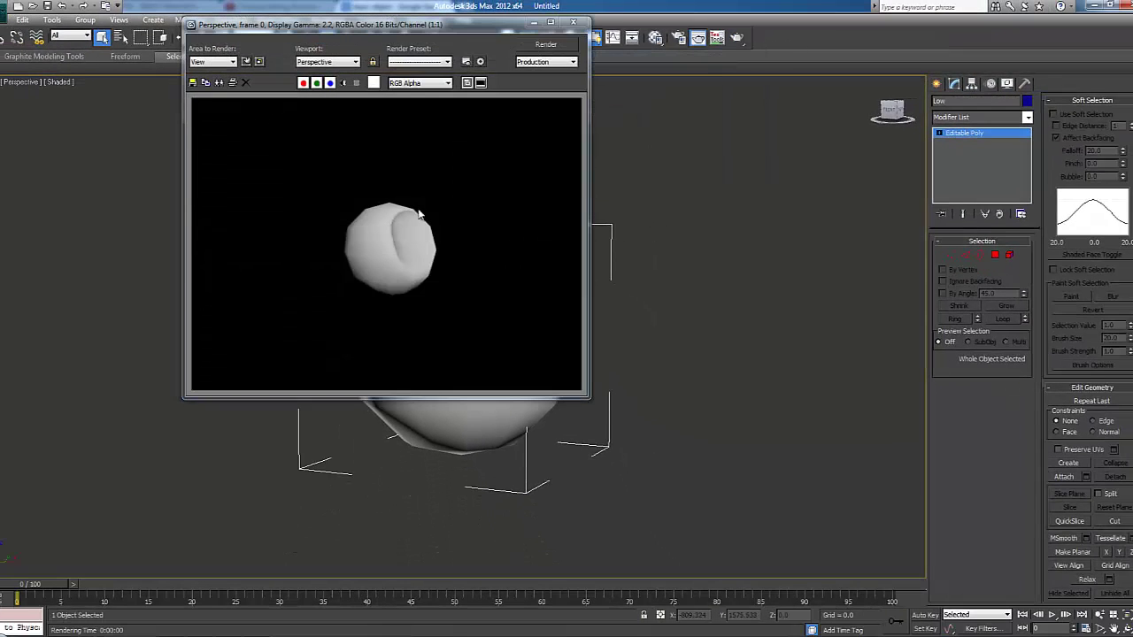
pyautogui.click(573, 23)
pyautogui.moveTo(612, 250)
pyautogui.keyDown('alt'); pyautogui.mouseDown(button='middle')
pyautogui.moveTo(579, 255)
pyautogui.moveTo(593, 239)
pyautogui.mouseUp(button='middle'); pyautogui.keyUp('alt')
pyautogui.click(740, 38)
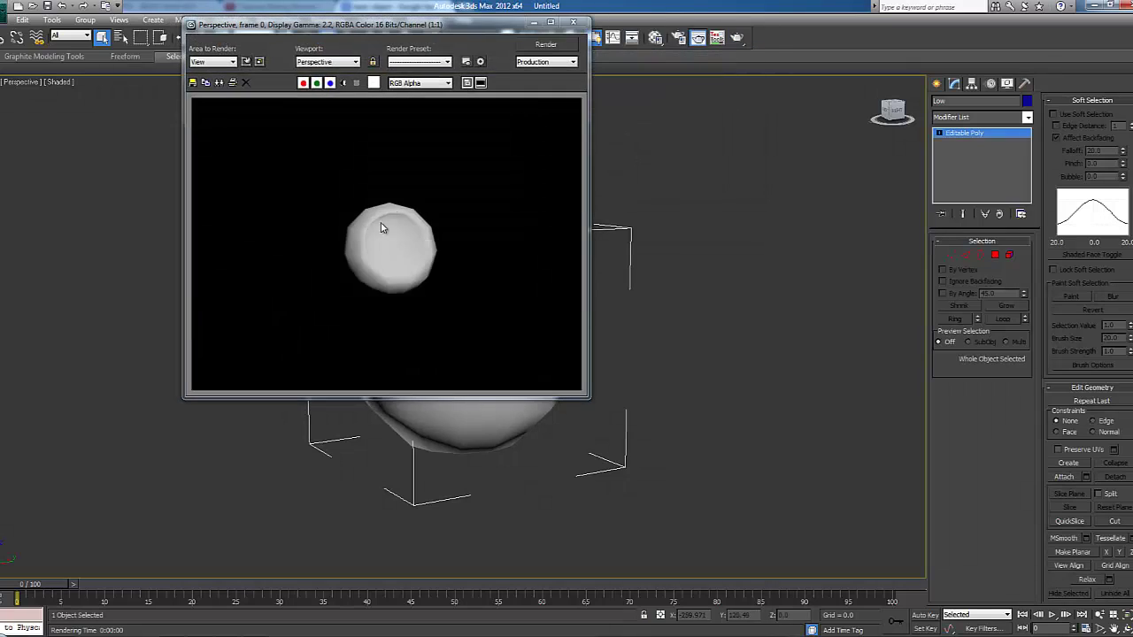
pyautogui.click(572, 22)
# Render the sphere from a third angle, close the render and return to the Create panel.
pyautogui.keyDown('alt'); pyautogui.moveTo(575, 283); pyautogui.dragTo(602, 297, button='middle'); pyautogui.keyUp('alt')
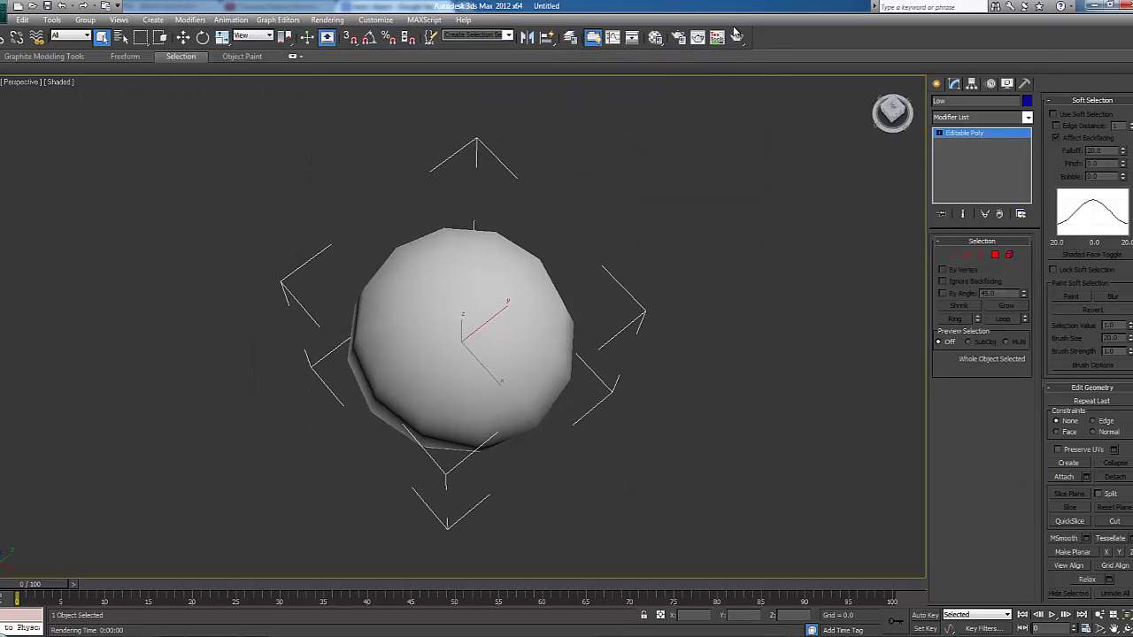
pyautogui.hotkey('shift', 'q')
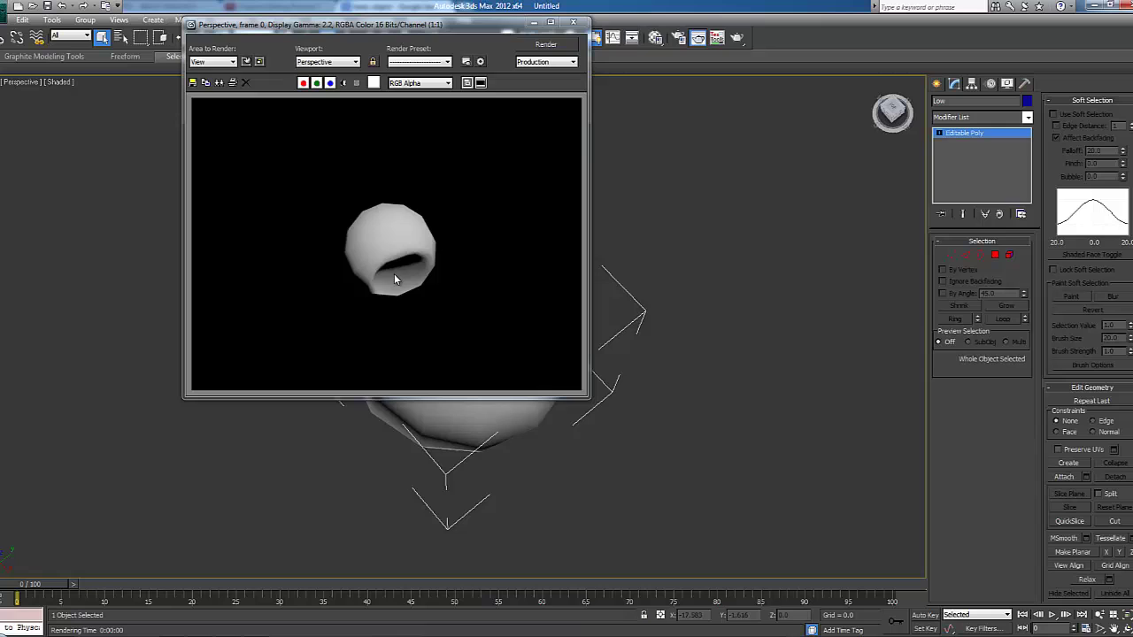
pyautogui.click(573, 23)
pyautogui.click(938, 84)
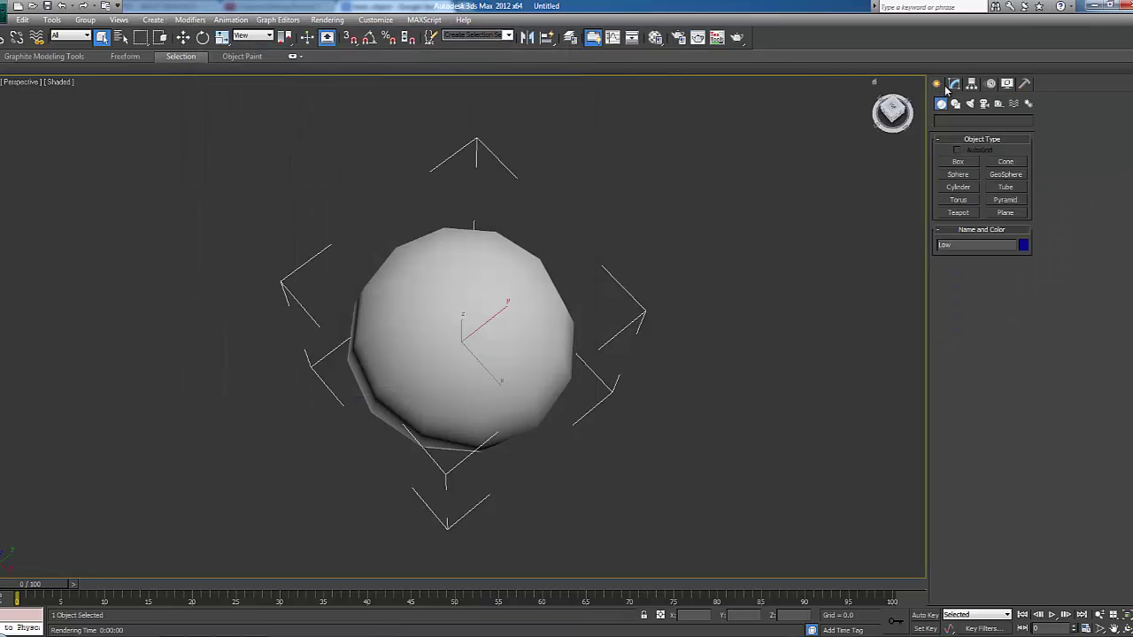